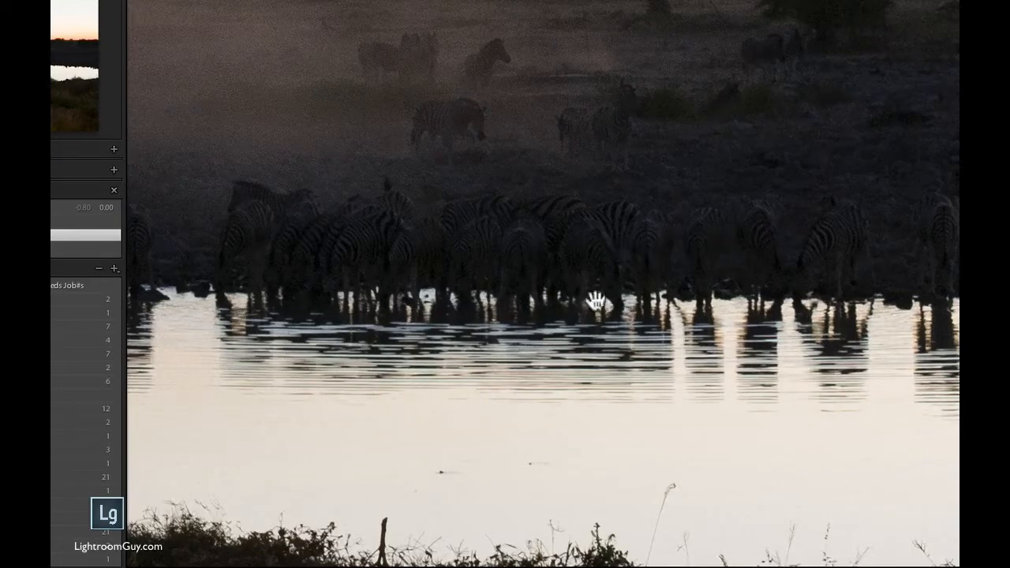
- Apply automatic tone corrections to the zebra waterhole photo and reset Exposure to 0.00
{"action": "left_click_drag", "start_coordinate": [781, 262], "coordinate": [503, 264]}
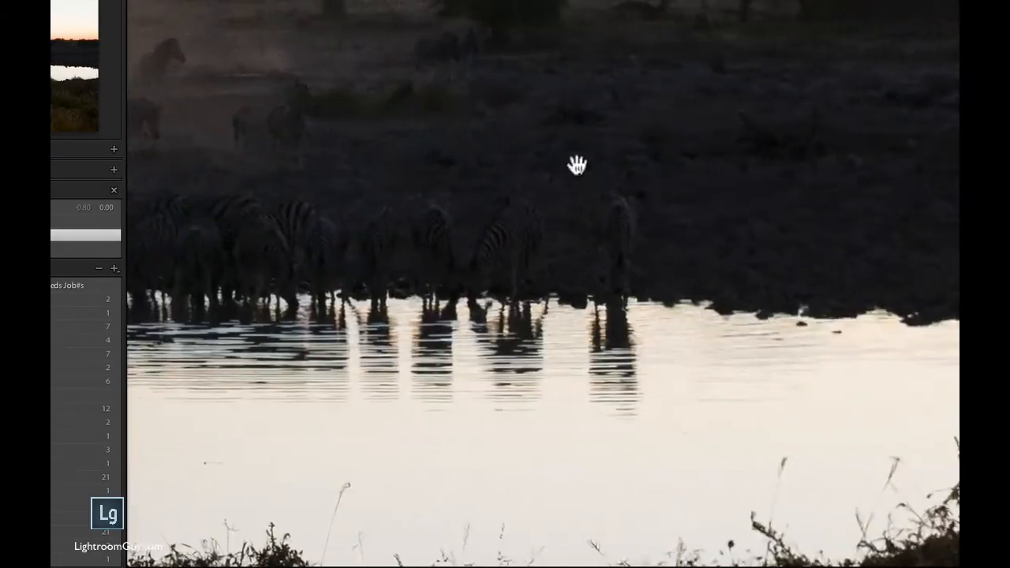
{"action": "left_click_drag", "start_coordinate": [361, 307], "coordinate": [710, 61]}
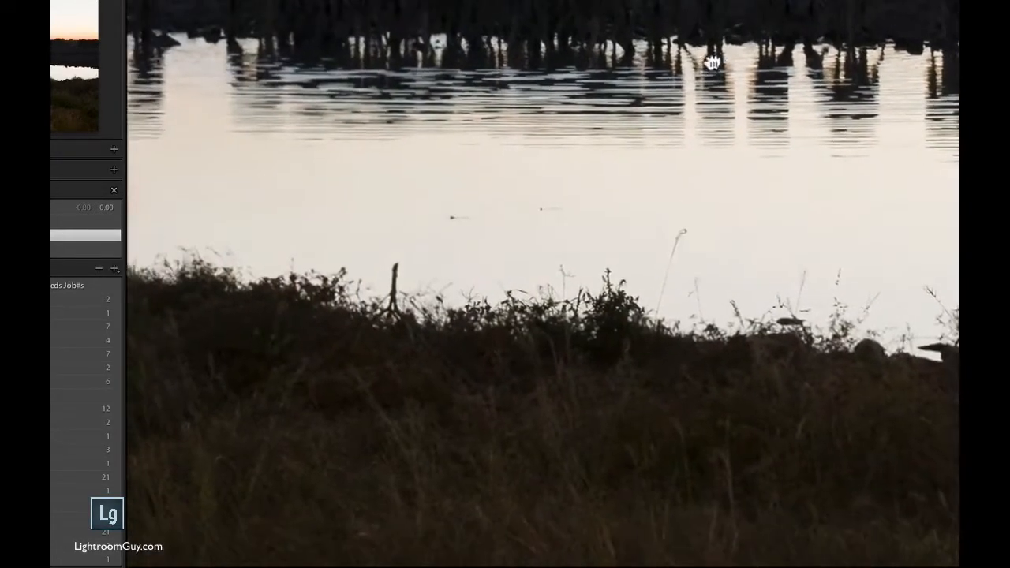
{"action": "left_click_drag", "start_coordinate": [354, 167], "coordinate": [464, 431]}
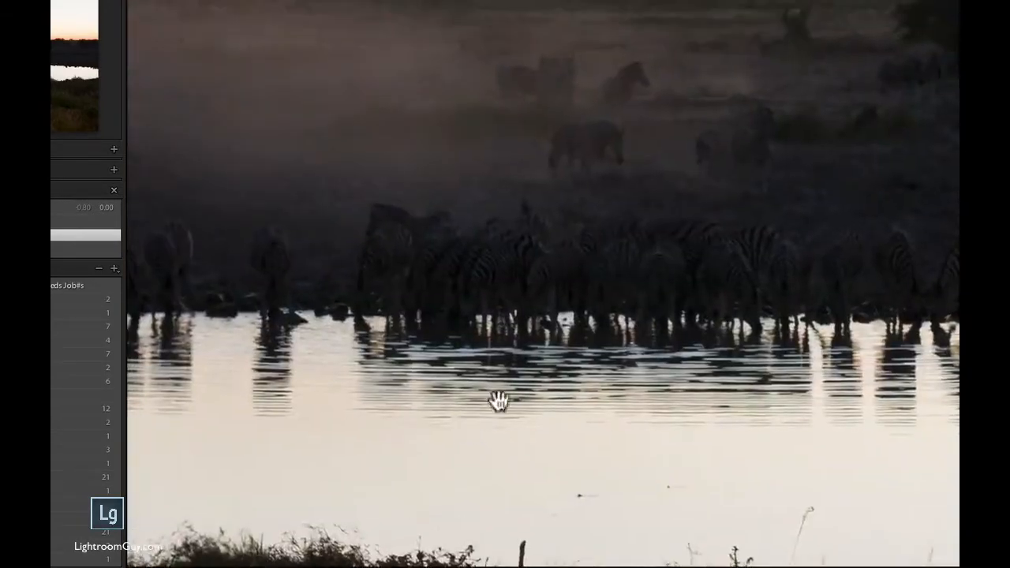
{"action": "left_click", "coordinate": [606, 205]}
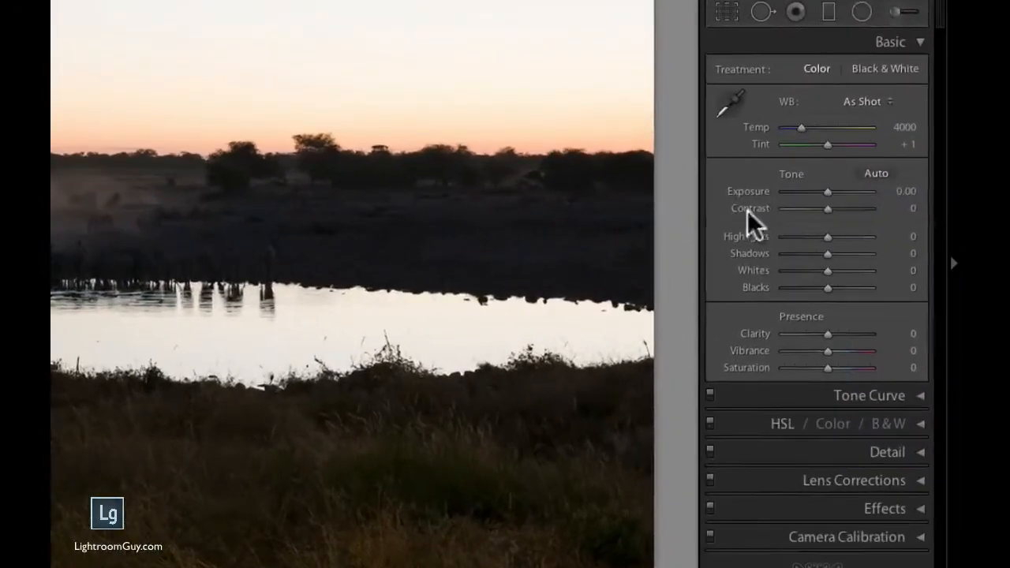
{"action": "left_click", "coordinate": [878, 174]}
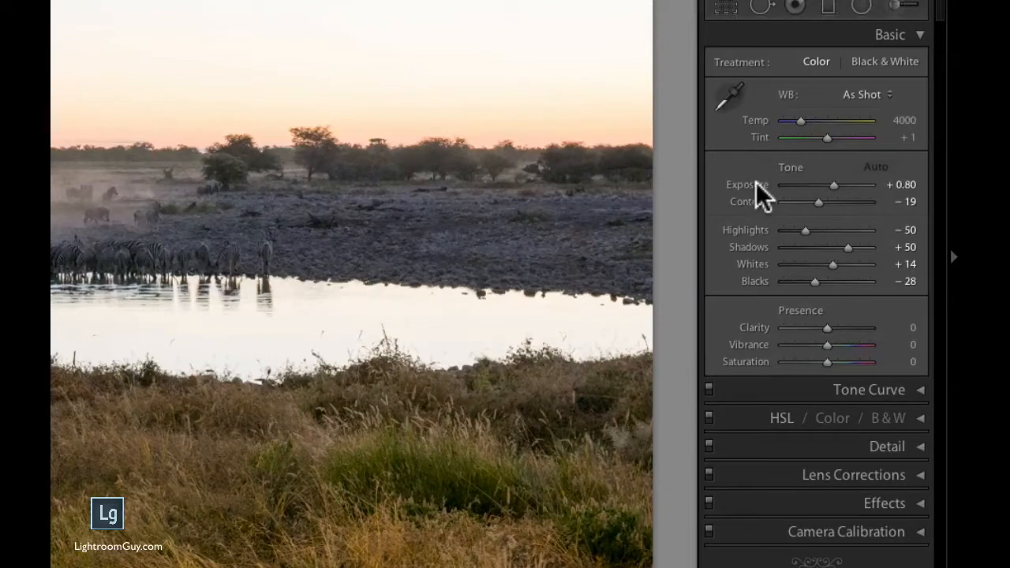
{"action": "double_click", "coordinate": [754, 183]}
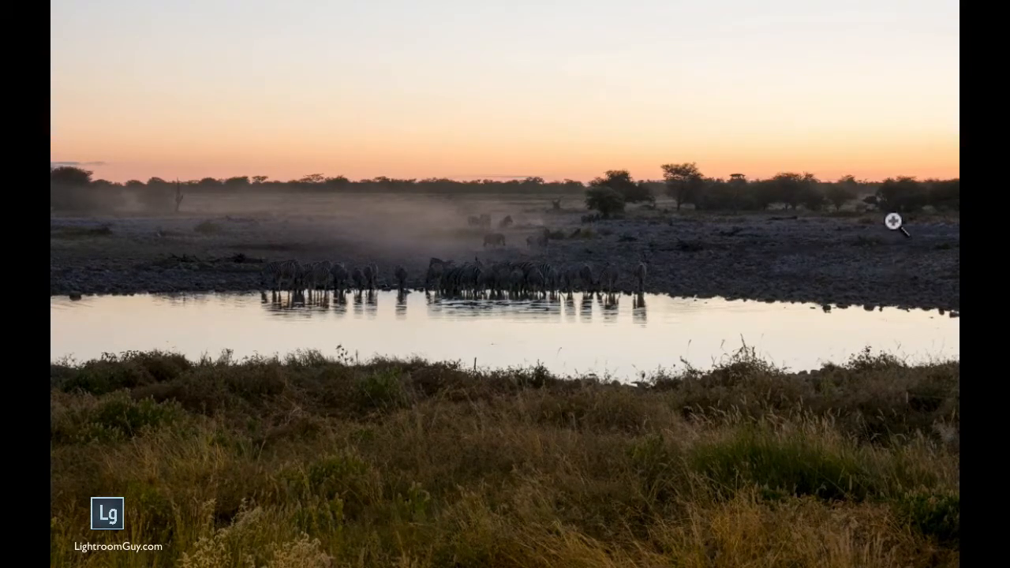
{"action": "key", "text": "Escape"}
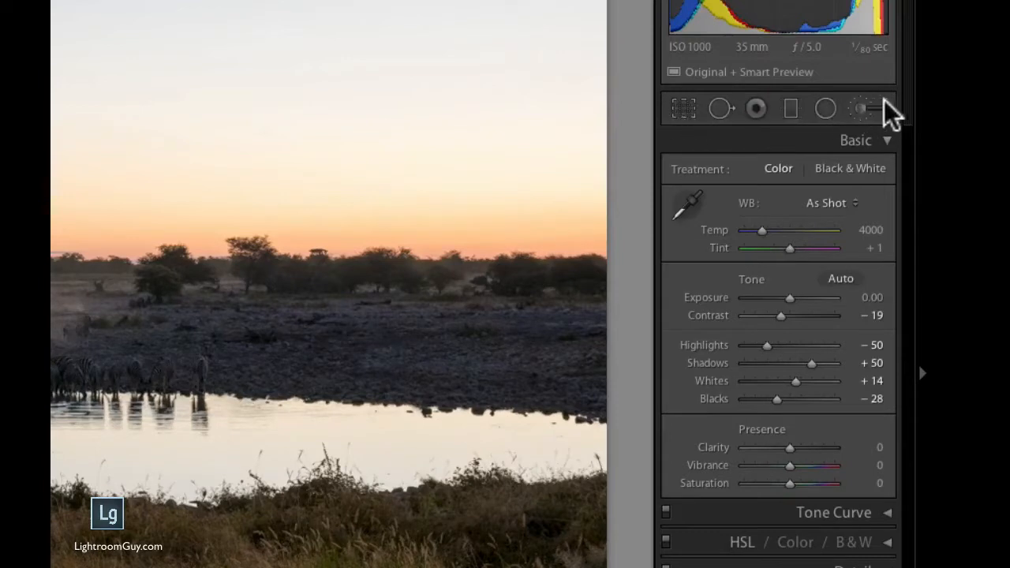
- Draw a wide radial filter centred on the zebras with Shadows 100, Feather 50 and the mask inverted
{"action": "left_click", "coordinate": [829, 107]}
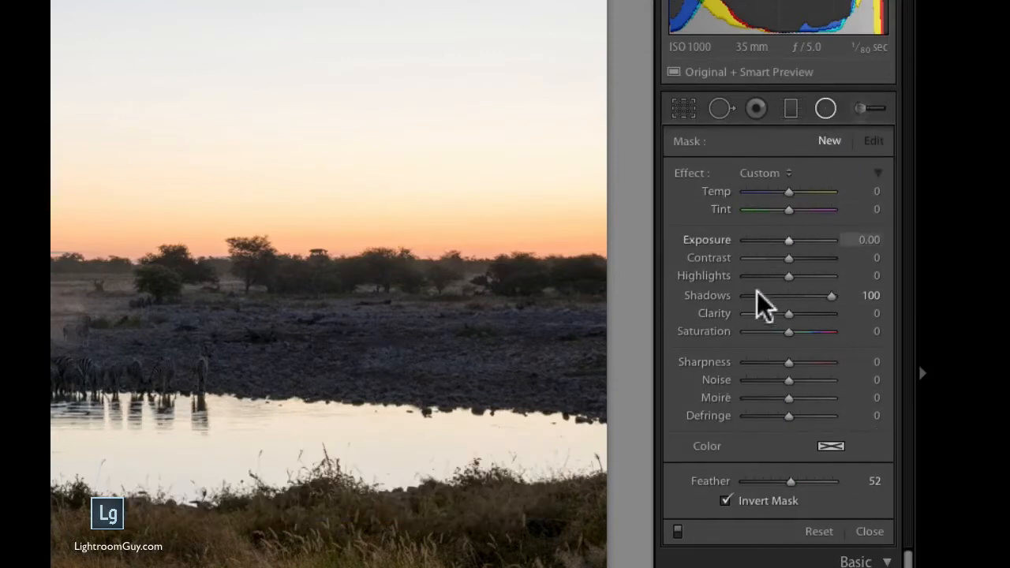
{"action": "mouse_move", "coordinate": [830, 297]}
{"action": "left_mouse_down"}
{"action": "mouse_move", "coordinate": [766, 299]}
{"action": "mouse_move", "coordinate": [849, 300]}
{"action": "left_mouse_up"}
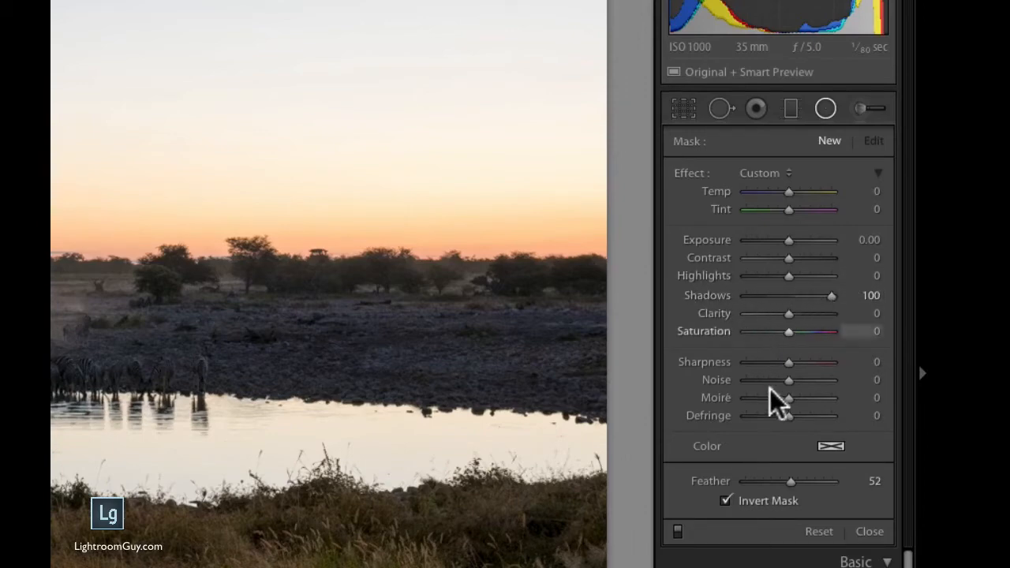
{"action": "left_click", "coordinate": [724, 501]}
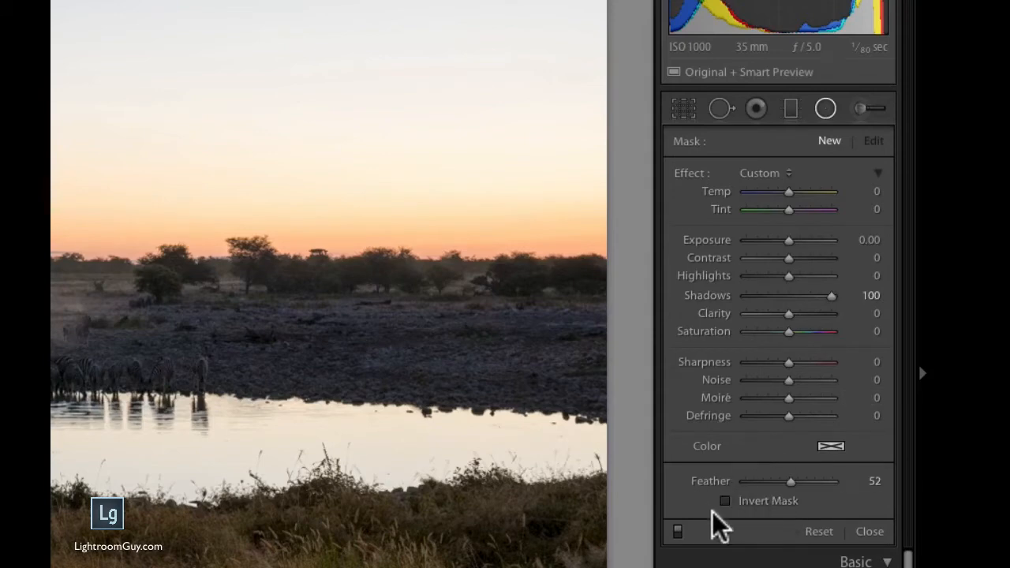
{"action": "left_click", "coordinate": [725, 501]}
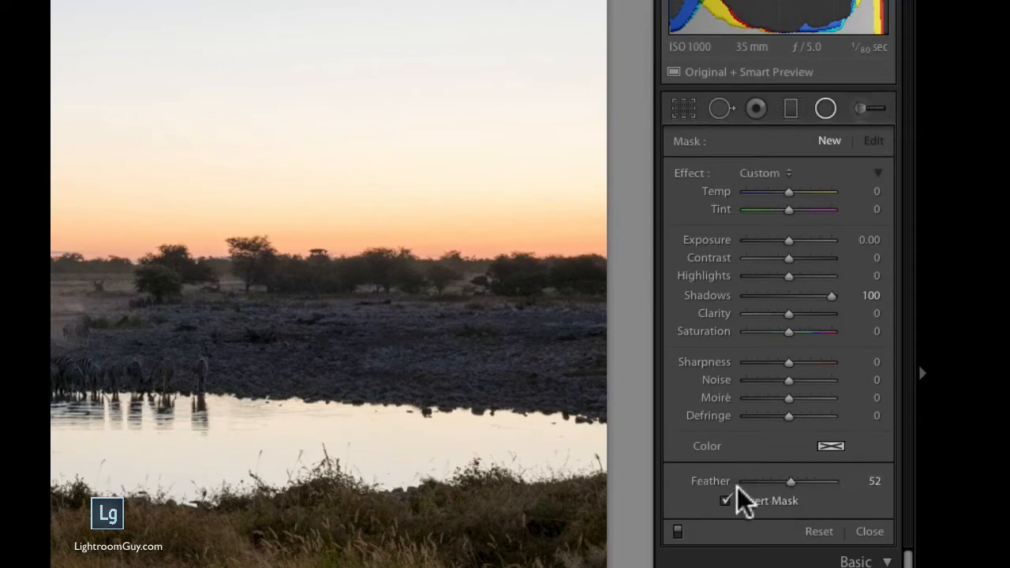
{"action": "double_click", "coordinate": [791, 479]}
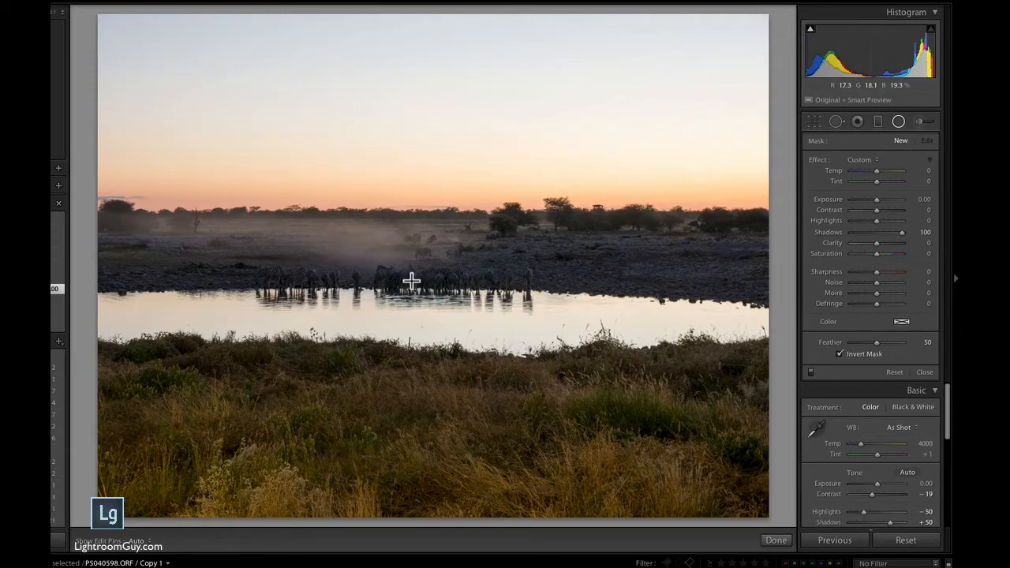
{"action": "left_click_drag", "start_coordinate": [416, 269], "coordinate": [774, 213]}
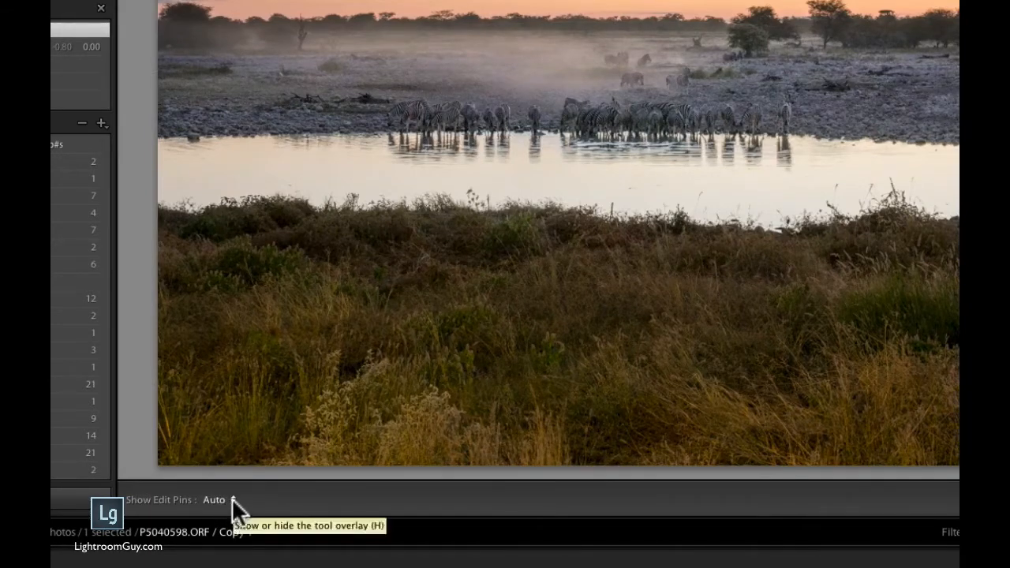
- Keep the edit pin display on Auto, set the wide filter's Shadows to 60 and shift its ellipse slightly to the right
{"action": "left_click", "coordinate": [233, 499]}
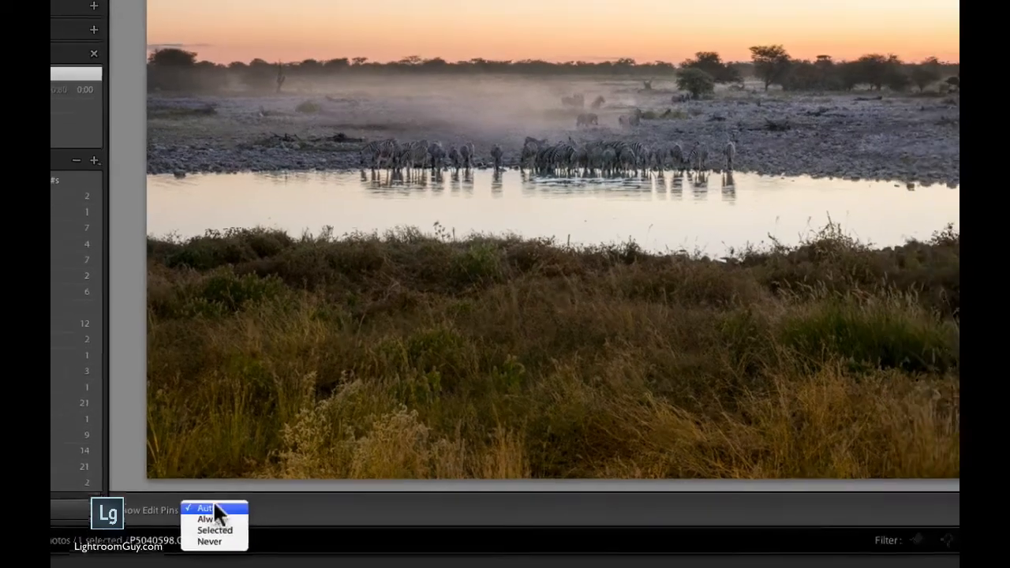
{"action": "left_click", "coordinate": [228, 499]}
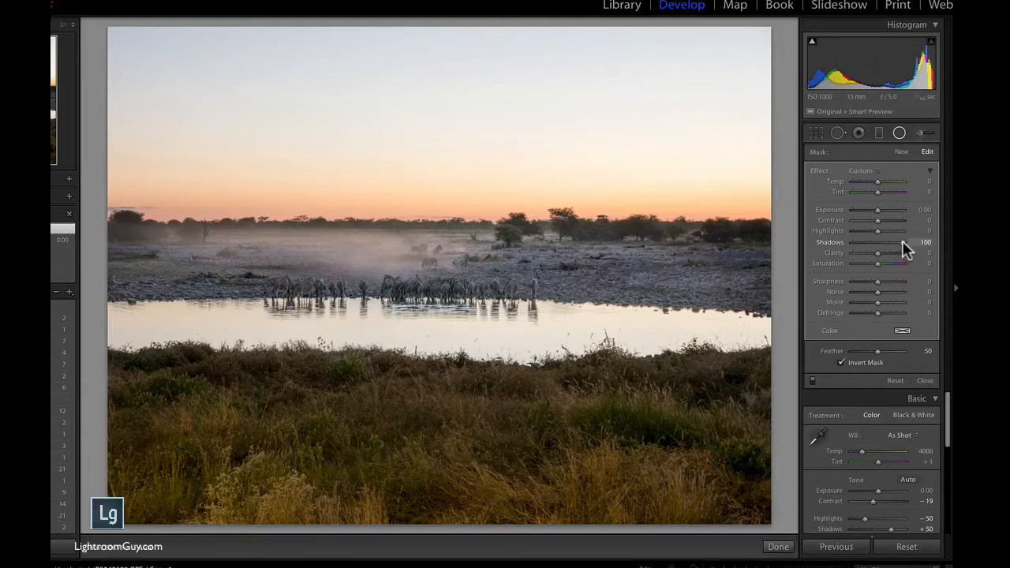
{"action": "mouse_move", "coordinate": [895, 244]}
{"action": "left_mouse_down"}
{"action": "mouse_move", "coordinate": [846, 248]}
{"action": "mouse_move", "coordinate": [891, 244]}
{"action": "mouse_move", "coordinate": [898, 260]}
{"action": "left_mouse_up"}
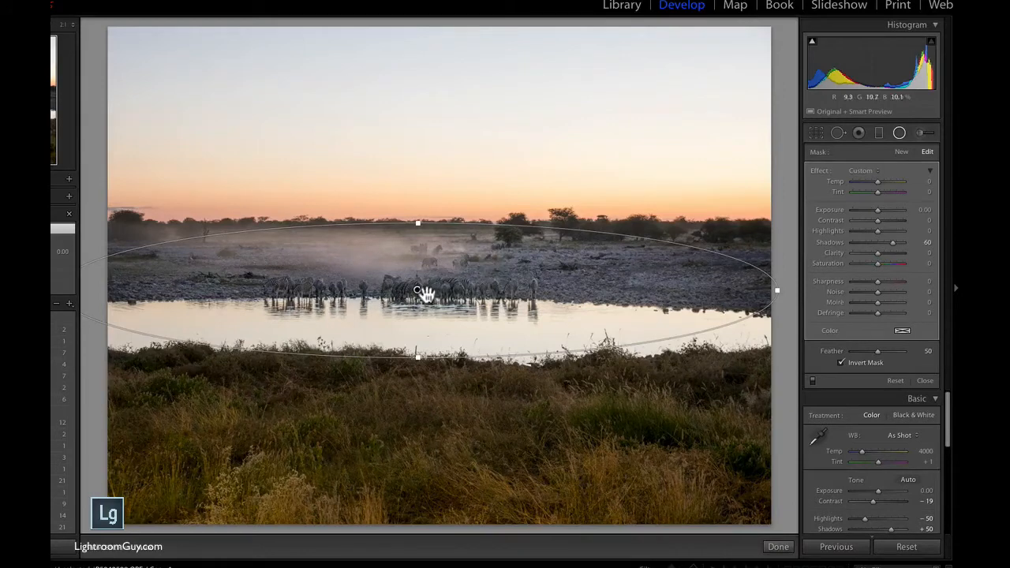
{"action": "left_click_drag", "start_coordinate": [422, 291], "coordinate": [434, 292]}
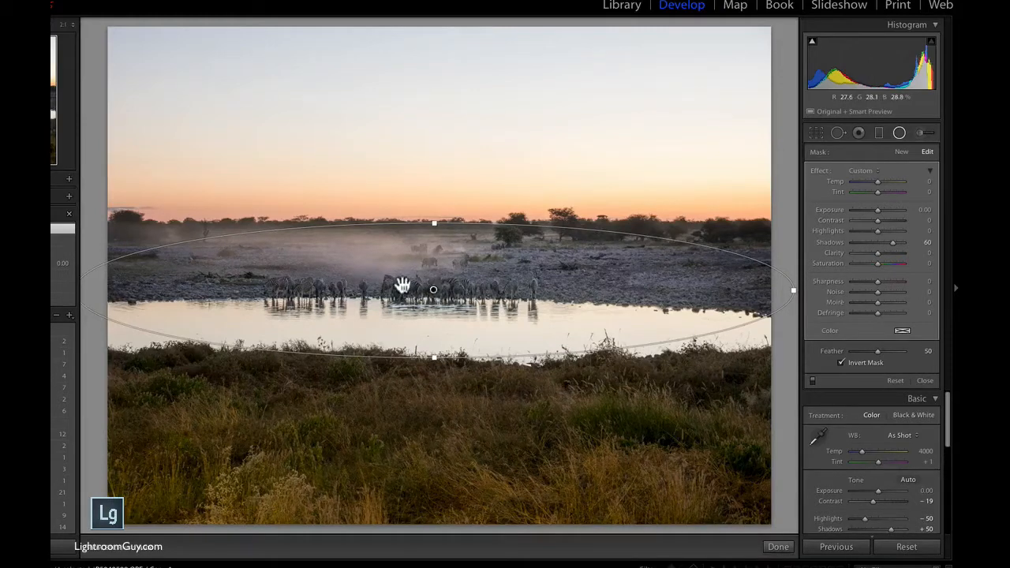
- Add a second, smaller inverted radial filter around the central zebras with Shadows 100 and Exposure 0.33
{"action": "left_click", "coordinate": [904, 156]}
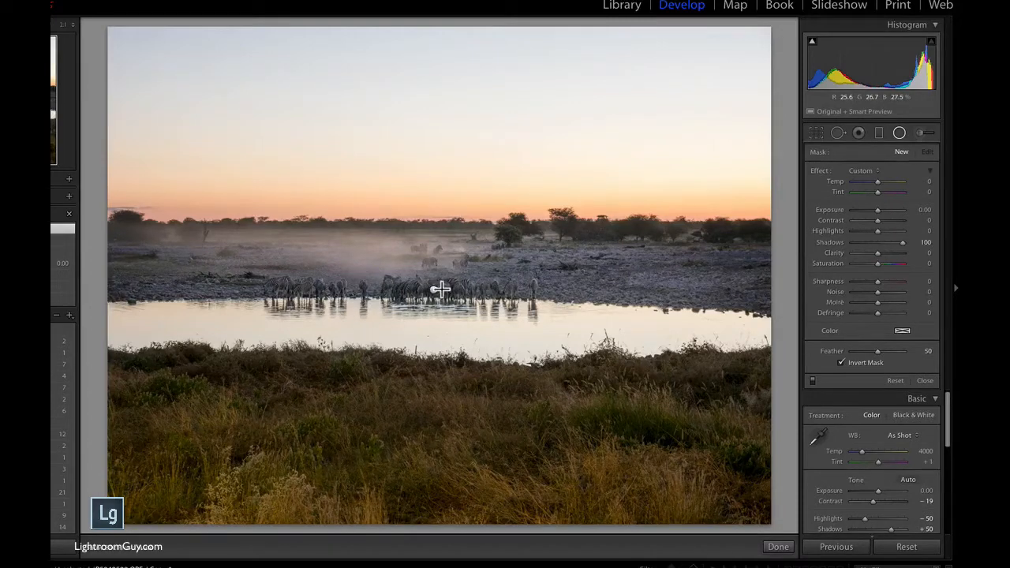
{"action": "left_click_drag", "start_coordinate": [480, 282], "coordinate": [524, 263]}
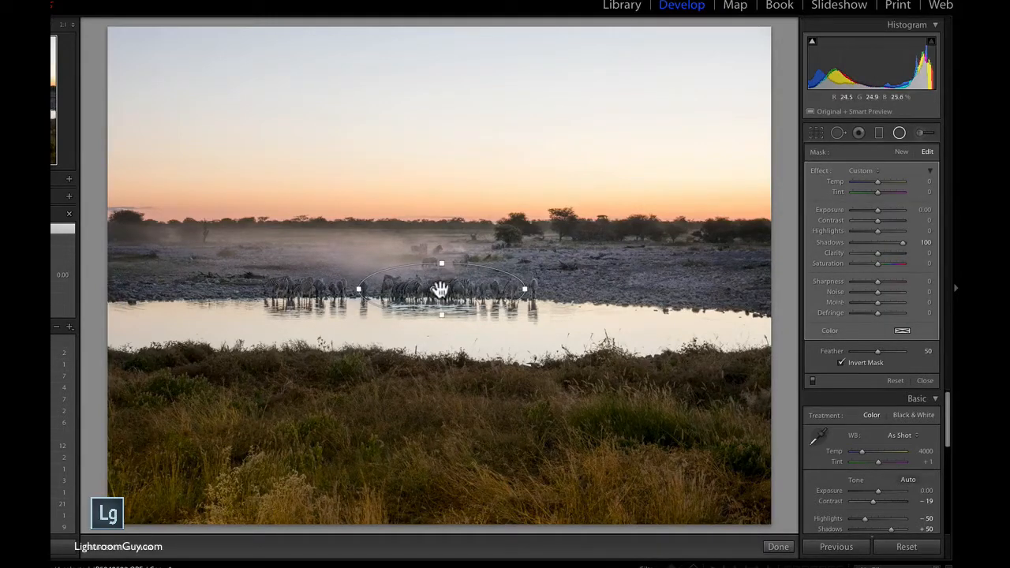
{"action": "left_click_drag", "start_coordinate": [440, 301], "coordinate": [432, 331]}
{"action": "left_click_drag", "start_coordinate": [434, 308], "coordinate": [435, 290]}
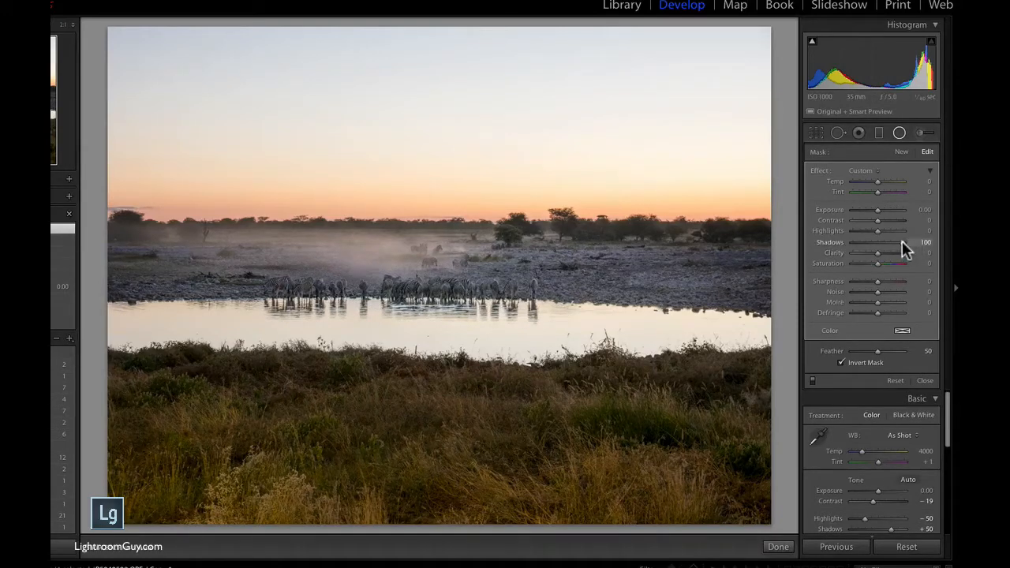
{"action": "mouse_move", "coordinate": [902, 240]}
{"action": "left_mouse_down"}
{"action": "mouse_move", "coordinate": [883, 240]}
{"action": "mouse_move", "coordinate": [913, 240]}
{"action": "left_mouse_up"}
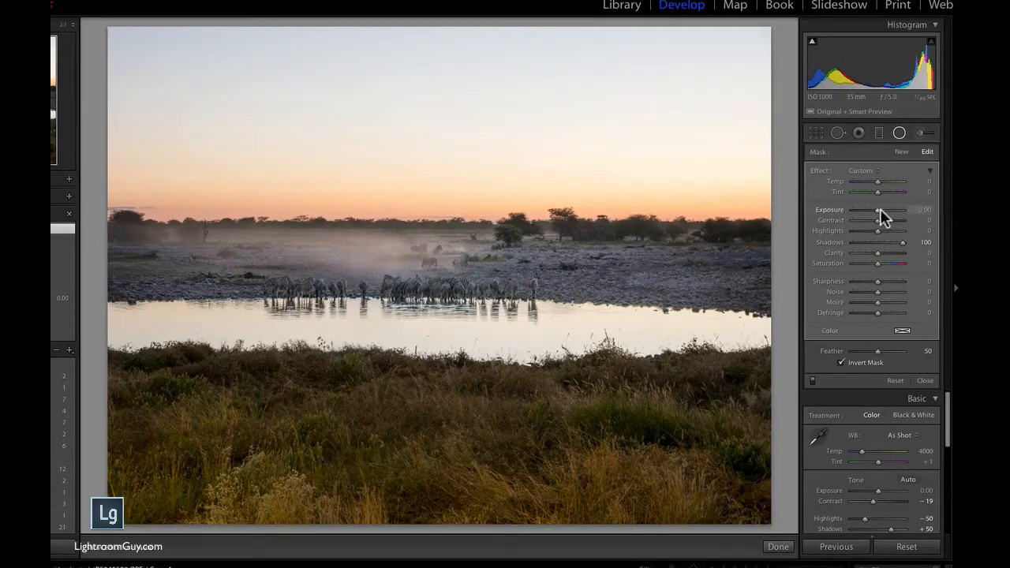
{"action": "left_click_drag", "start_coordinate": [879, 210], "coordinate": [877, 208]}
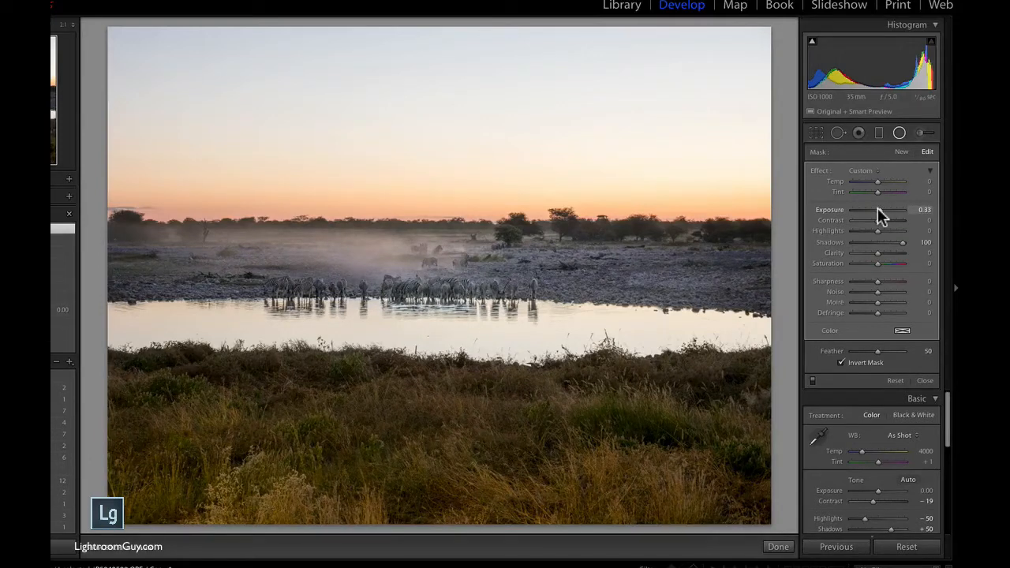
- Compare the photo with the radial filters off and on, inspect the zebras along the shoreline at full magnification, and close the filter tool
{"action": "left_click", "coordinate": [812, 378]}
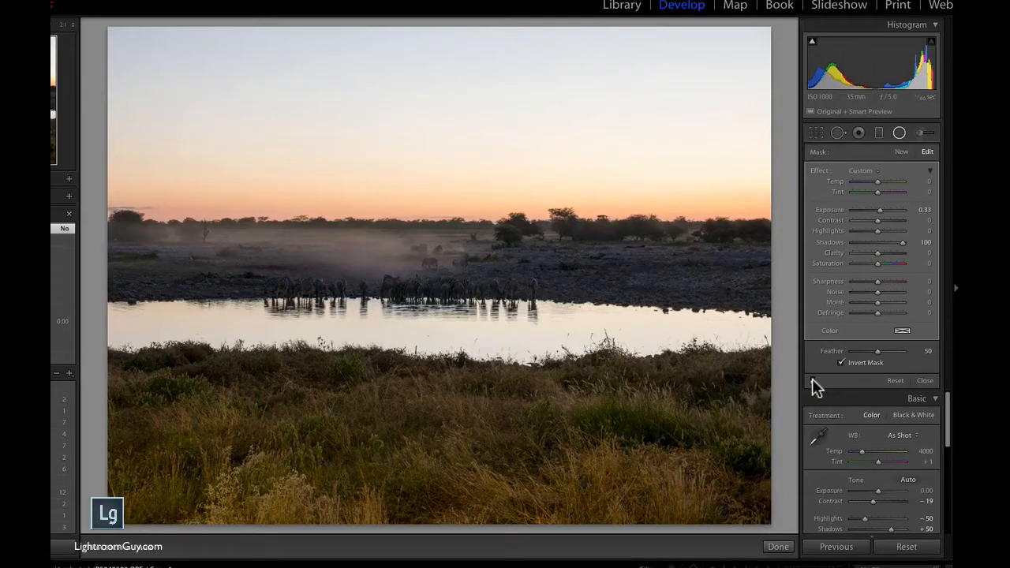
{"action": "left_click", "coordinate": [812, 381]}
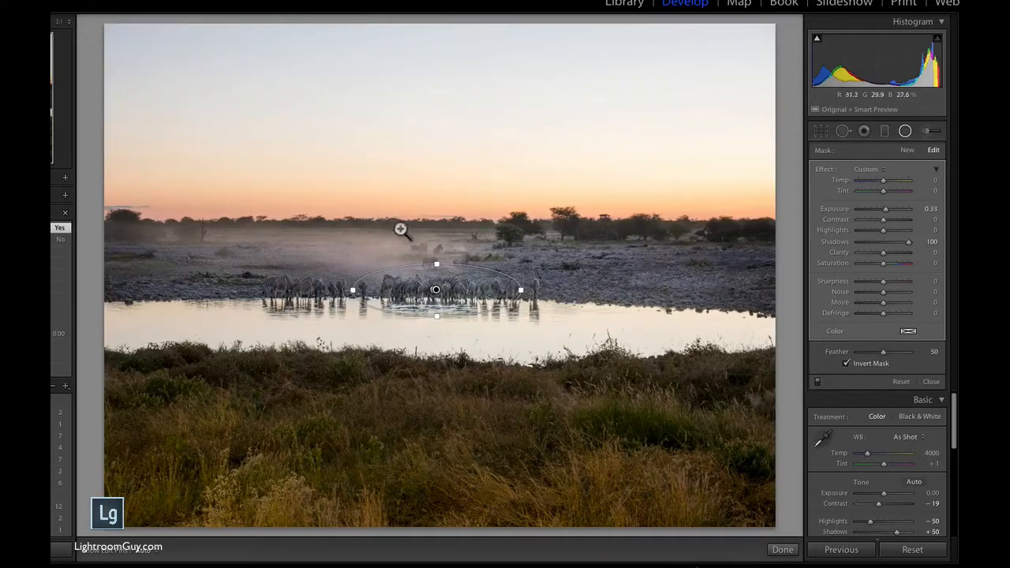
{"action": "key", "text": "z"}
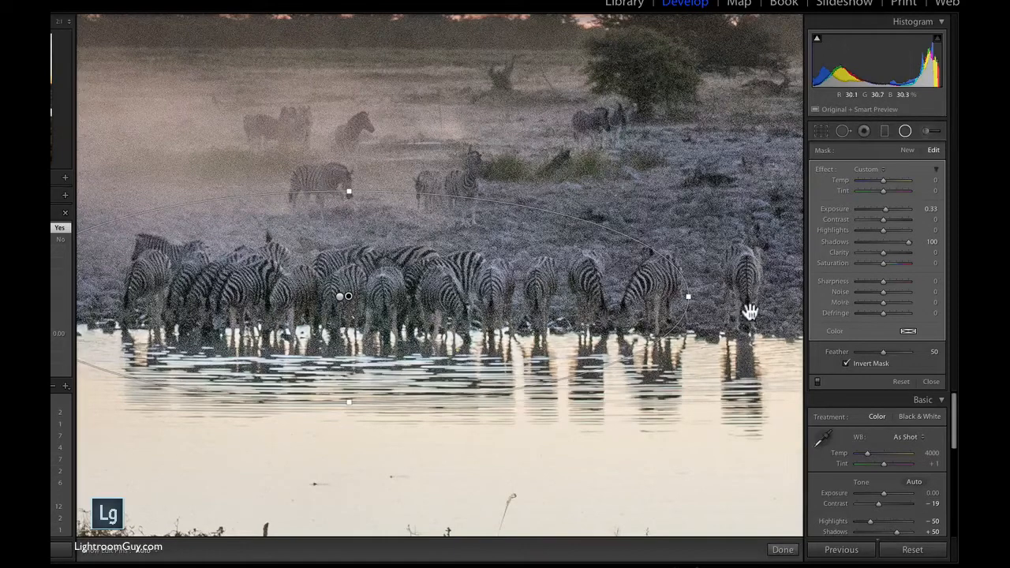
{"action": "left_click_drag", "start_coordinate": [703, 311], "coordinate": [786, 181]}
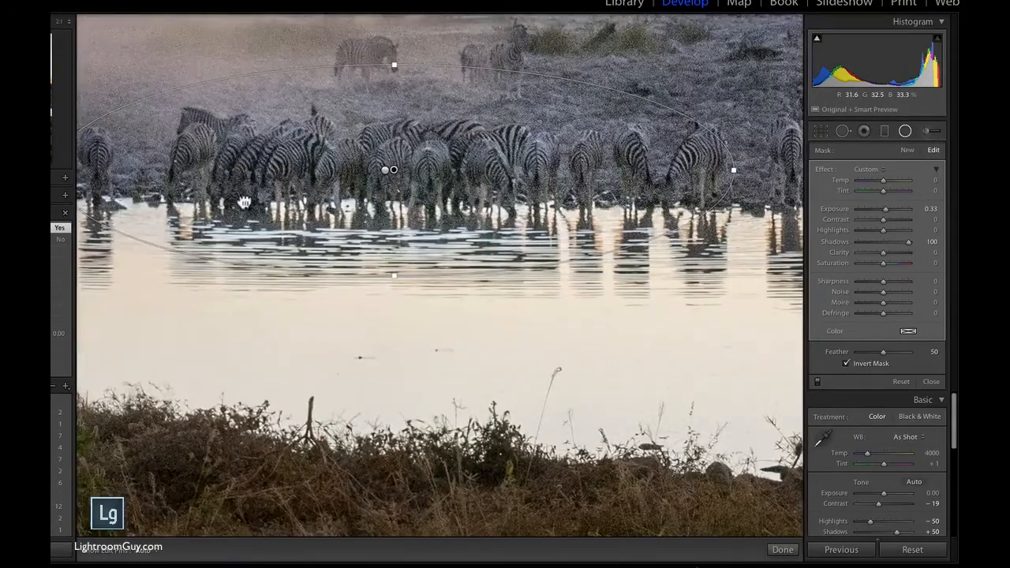
{"action": "left_click_drag", "start_coordinate": [244, 203], "coordinate": [689, 258]}
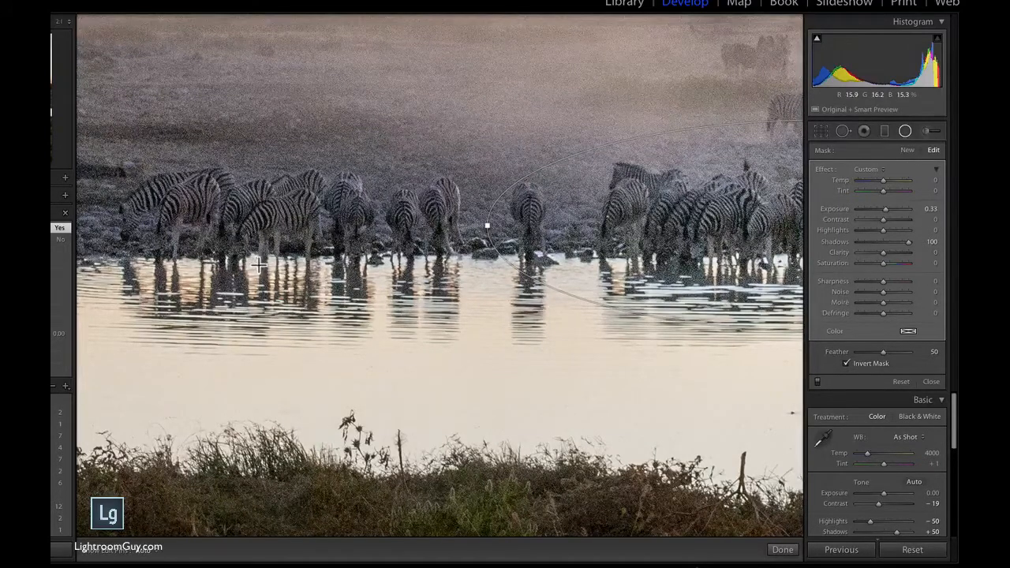
{"action": "left_click", "coordinate": [441, 166]}
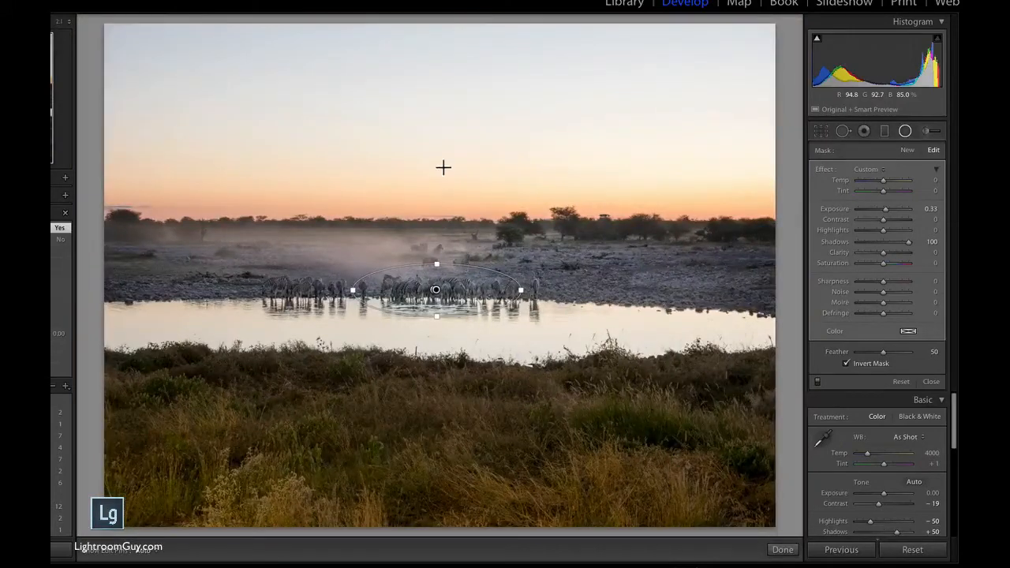
{"action": "left_click", "coordinate": [783, 550]}
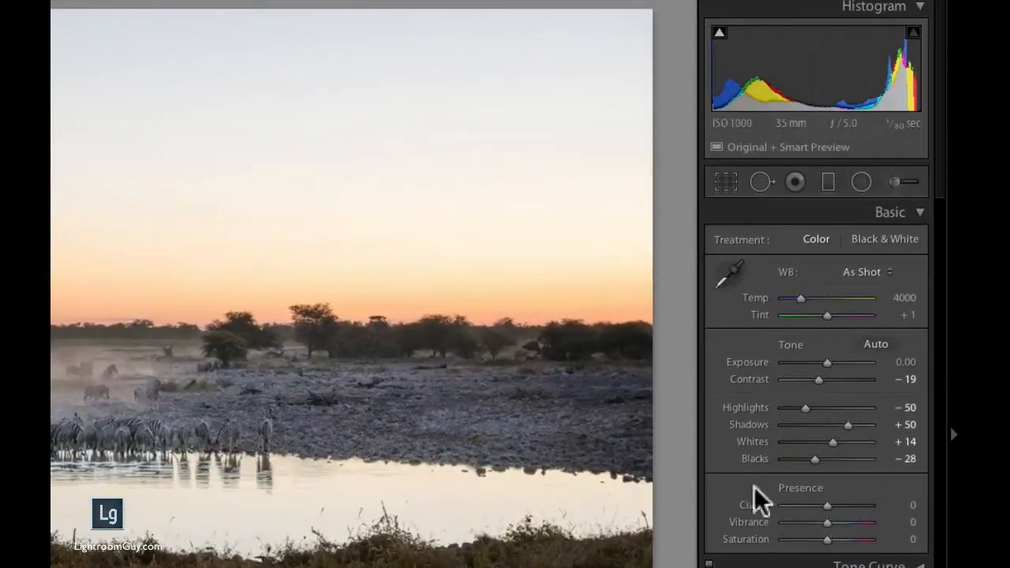
- Unlock the crop aspect ratio, crop off most of the sky and foreground grass to a full-width panoramic strip, and apply the crop
{"action": "left_click", "coordinate": [726, 182]}
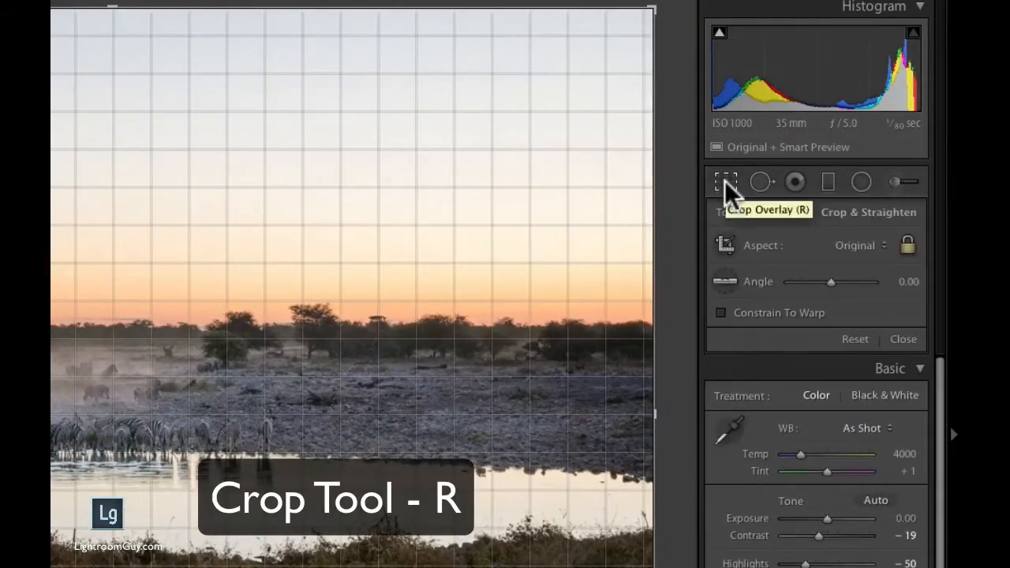
{"action": "left_click", "coordinate": [907, 247]}
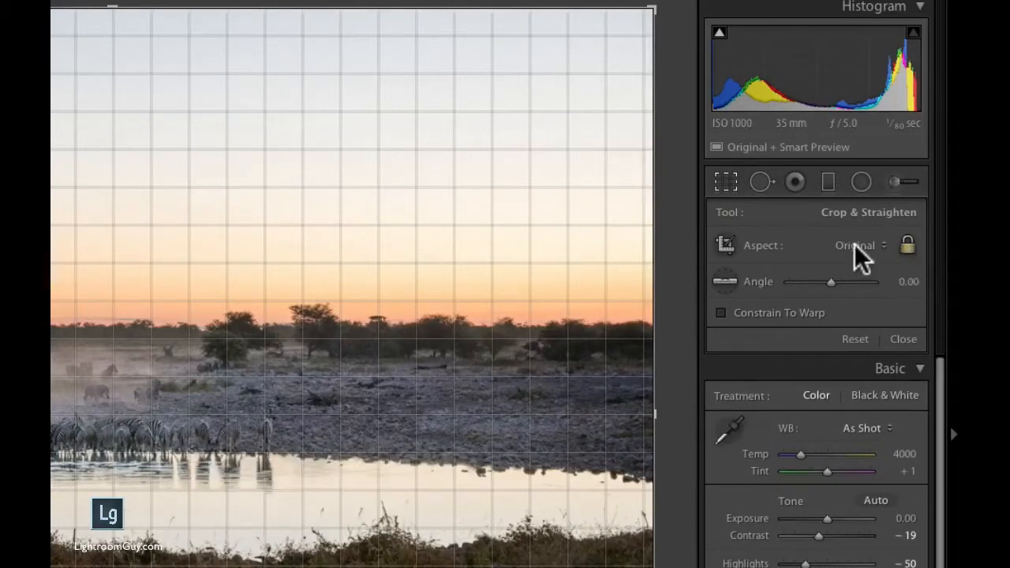
{"action": "left_click", "coordinate": [908, 246]}
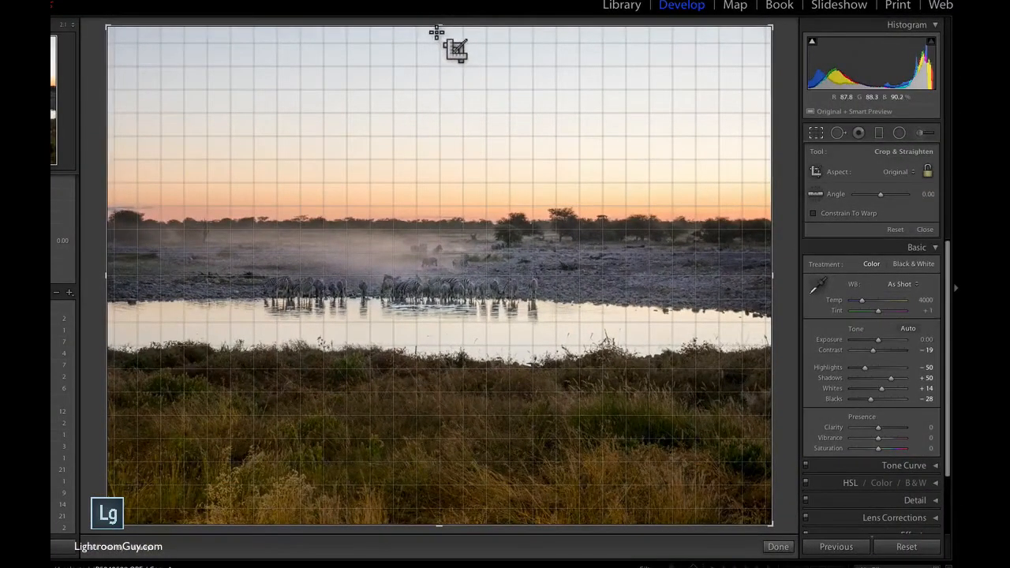
{"action": "left_click_drag", "start_coordinate": [439, 26], "coordinate": [432, 103]}
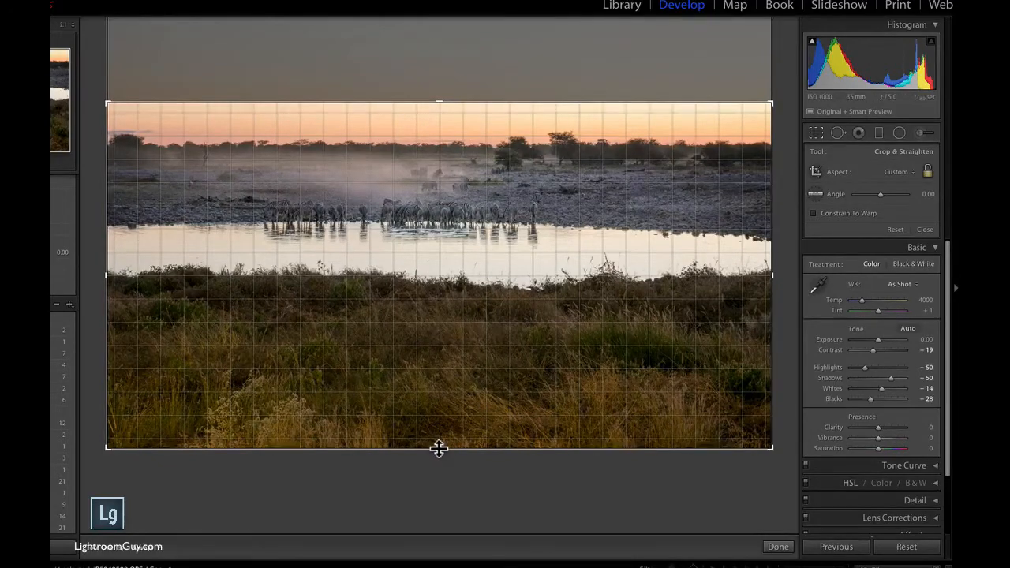
{"action": "left_click_drag", "start_coordinate": [439, 449], "coordinate": [435, 380]}
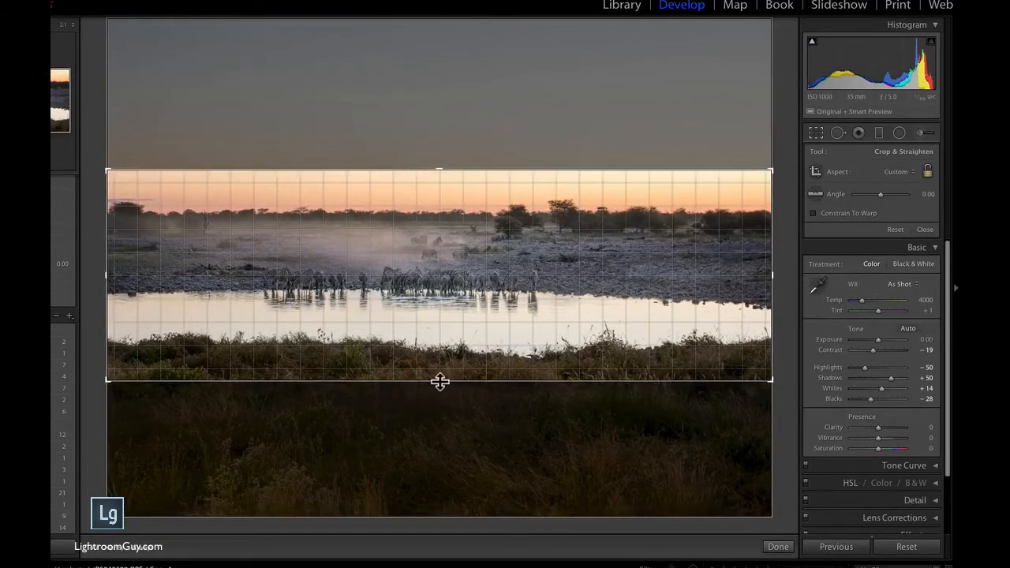
{"action": "left_click_drag", "start_coordinate": [440, 382], "coordinate": [437, 390]}
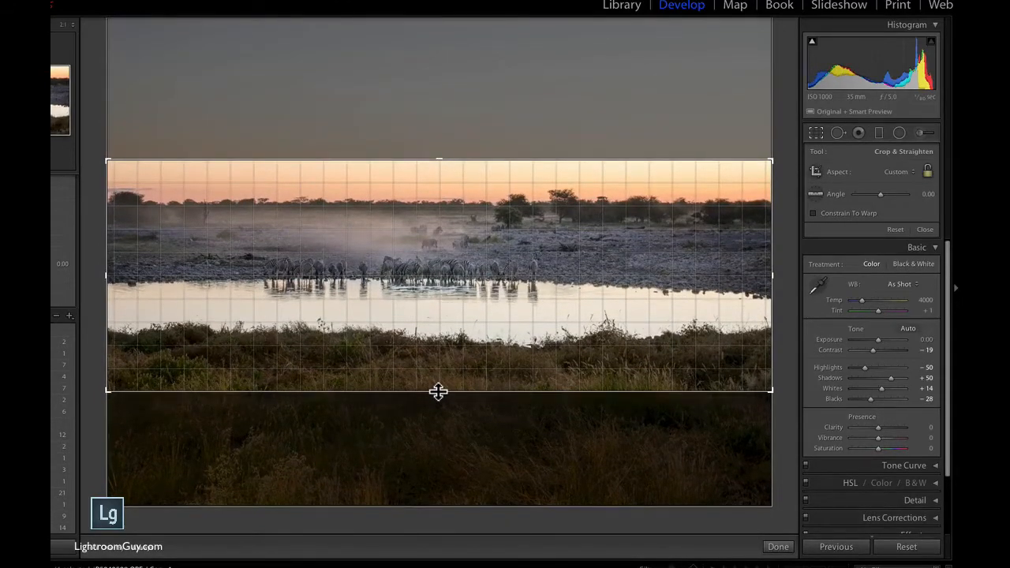
{"action": "left_click_drag", "start_coordinate": [438, 392], "coordinate": [437, 395]}
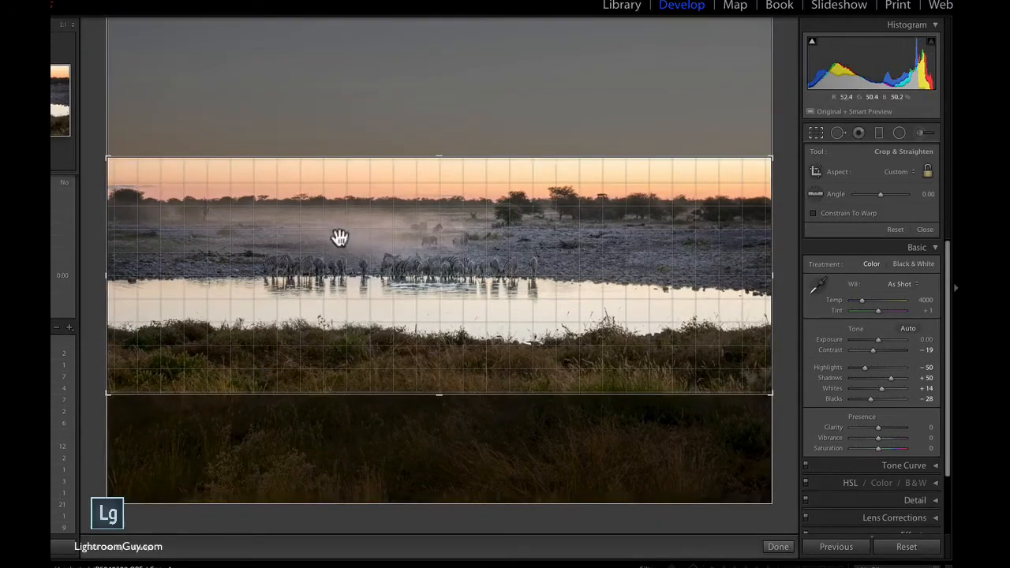
{"action": "left_click_drag", "start_coordinate": [403, 249], "coordinate": [405, 247]}
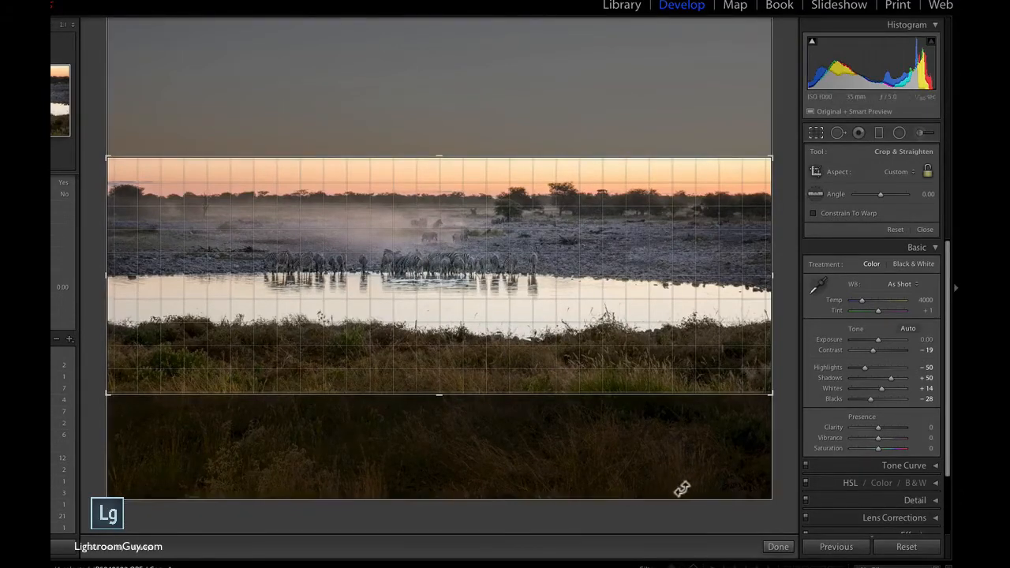
{"action": "left_click", "coordinate": [778, 548]}
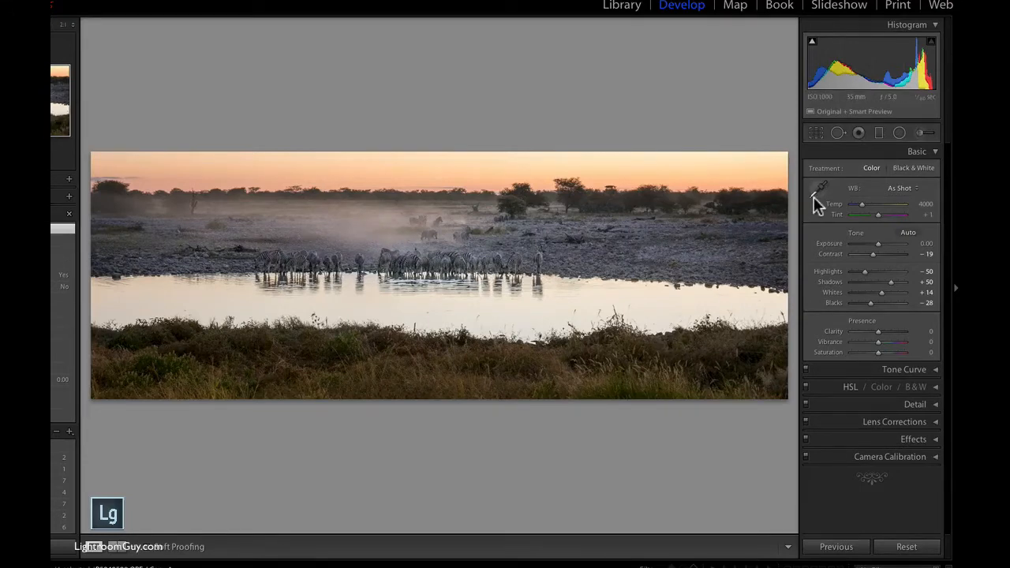
- Draw a graduated filter from the sky's upper edge down towards the zebras with Shadows reset to 0, Exposure -0.60 and Highlights -58
{"action": "left_click", "coordinate": [879, 133]}
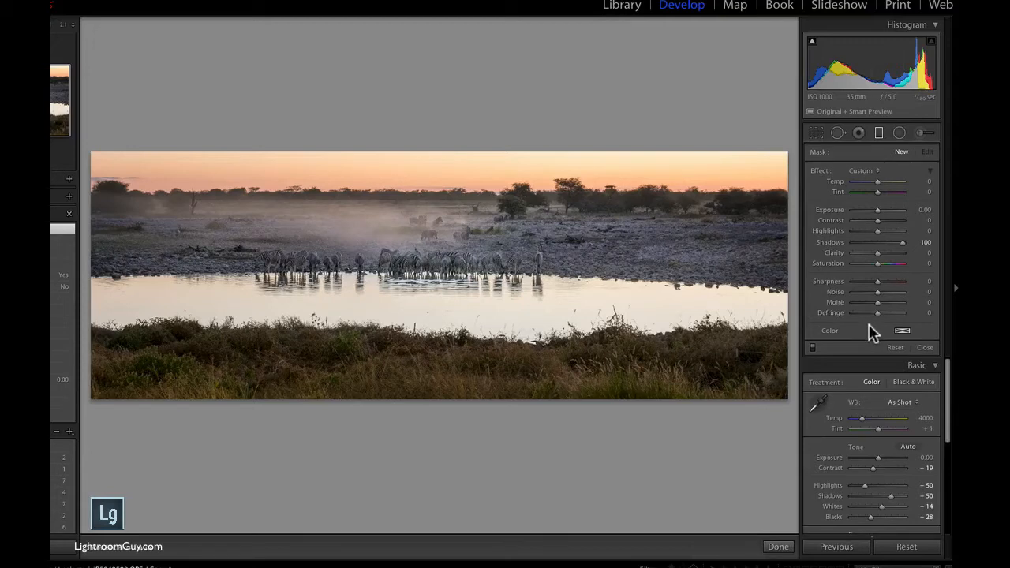
{"action": "double_click", "coordinate": [839, 240]}
{"action": "left_click_drag", "start_coordinate": [876, 208], "coordinate": [864, 209]}
{"action": "left_click_drag", "start_coordinate": [426, 147], "coordinate": [427, 241]}
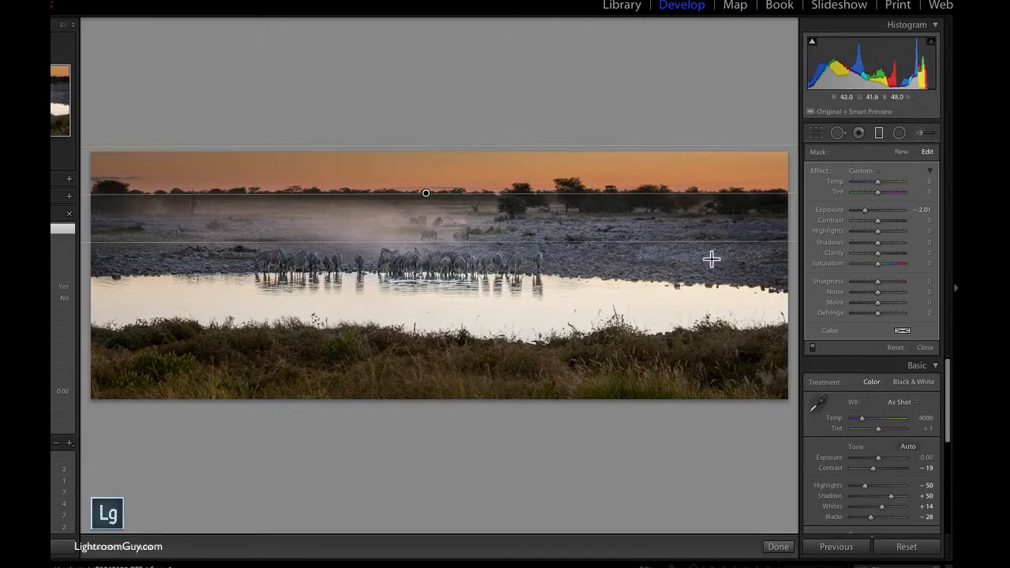
{"action": "left_click_drag", "start_coordinate": [865, 210], "coordinate": [870, 210]}
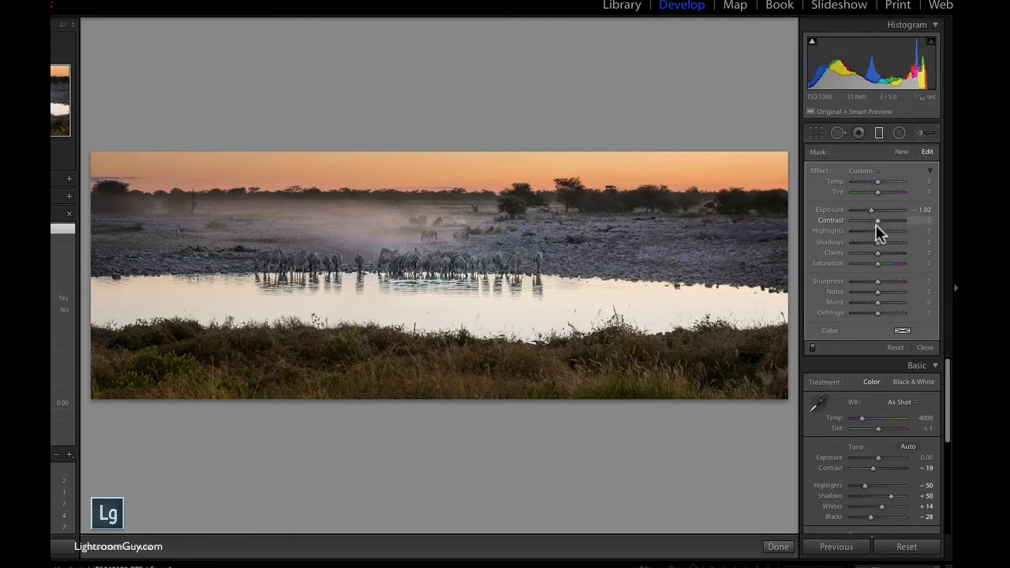
{"action": "left_click_drag", "start_coordinate": [877, 229], "coordinate": [864, 231]}
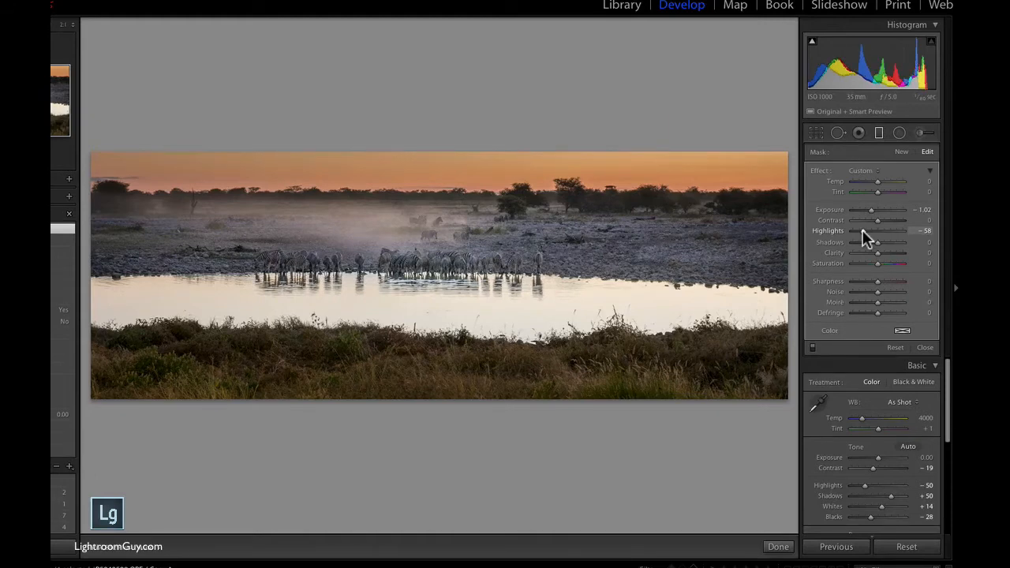
{"action": "left_click_drag", "start_coordinate": [872, 210], "coordinate": [873, 209]}
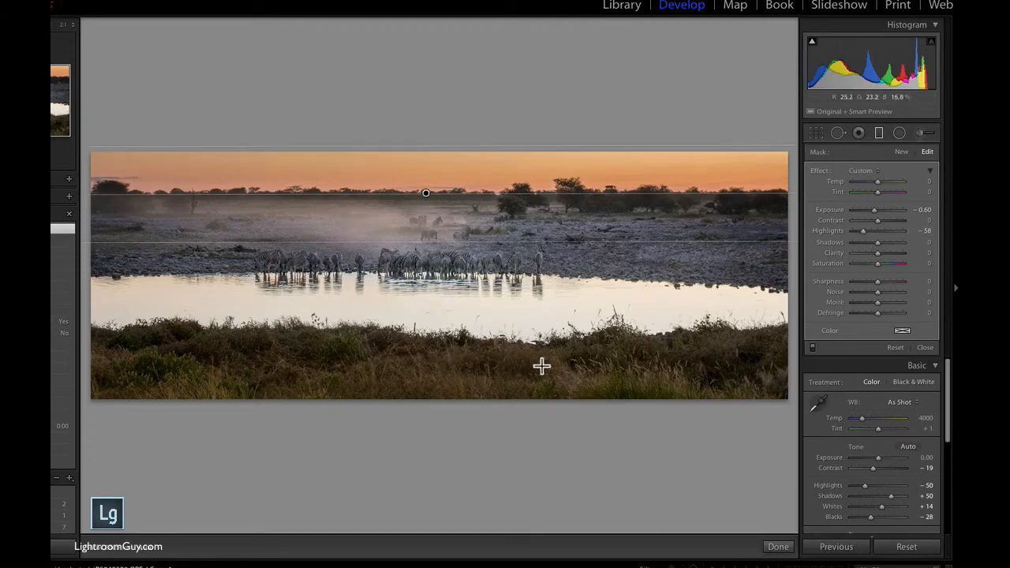
- Add a second graduated filter from the photo's lower edge up into the water, with Exposure reset to 0 and Shadows about -51
{"action": "left_click", "coordinate": [899, 152]}
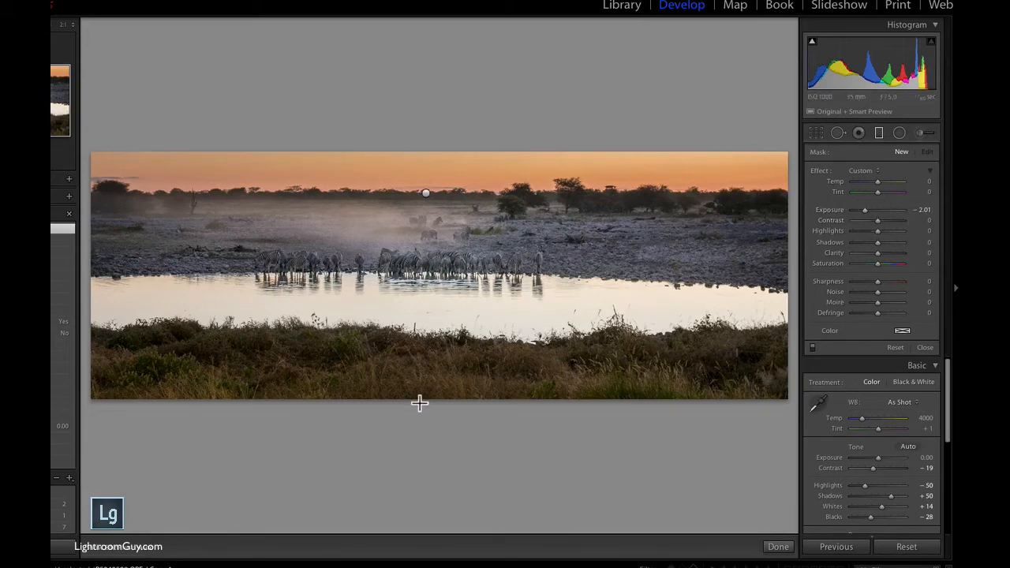
{"action": "left_click_drag", "start_coordinate": [419, 403], "coordinate": [419, 306]}
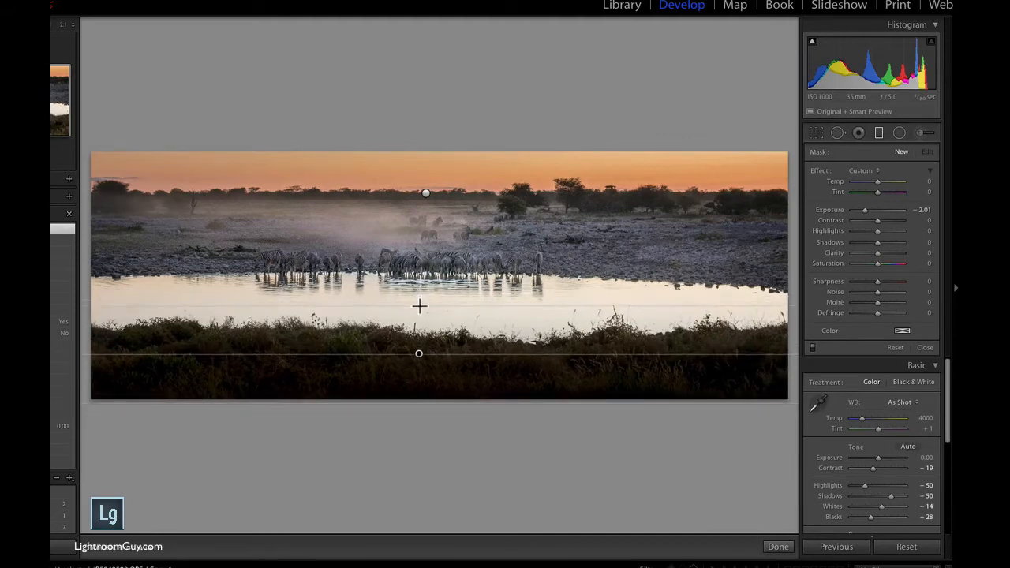
{"action": "left_click_drag", "start_coordinate": [419, 306], "coordinate": [419, 307]}
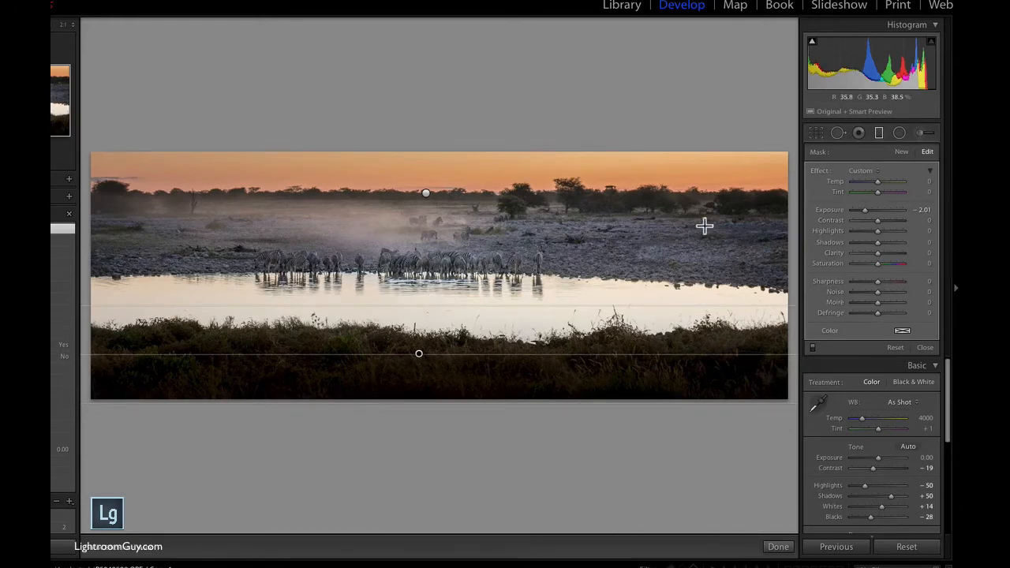
{"action": "double_click", "coordinate": [826, 208]}
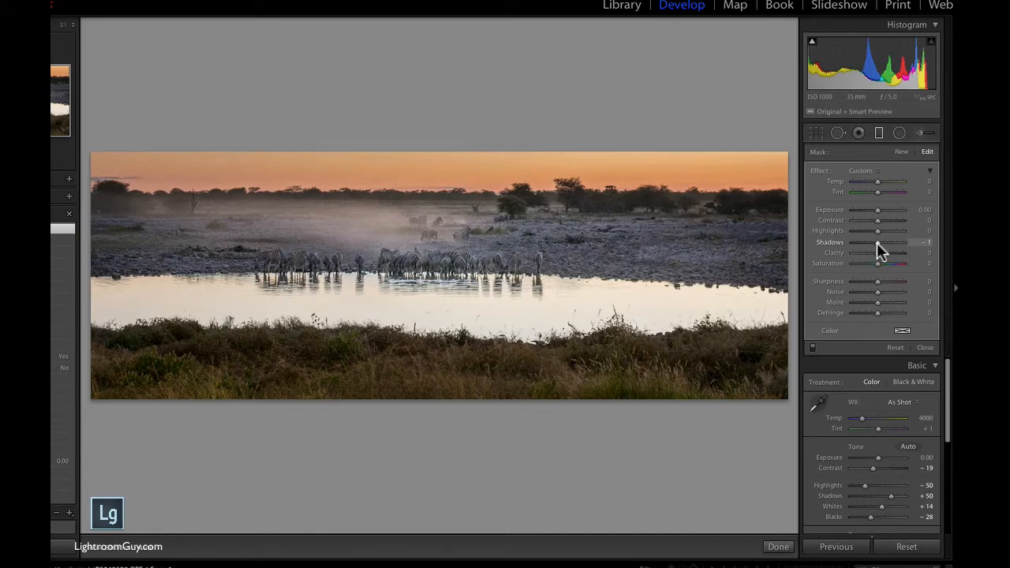
{"action": "left_click_drag", "start_coordinate": [877, 242], "coordinate": [862, 243]}
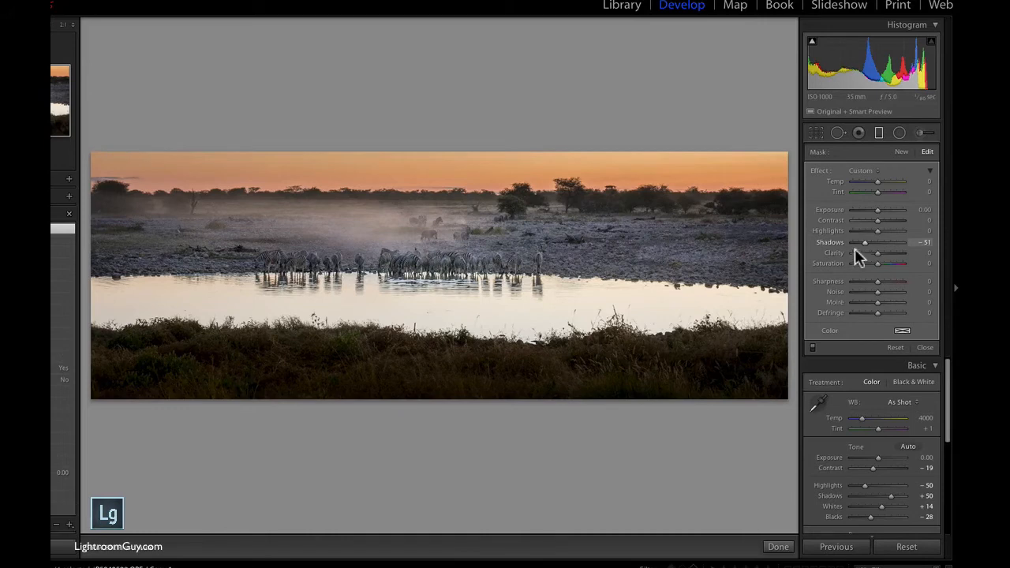
- Move the sky's graduated filter down so its centre line crosses the ground just behind the drinking zebras, and close the filter tool
{"action": "left_click", "coordinate": [426, 192]}
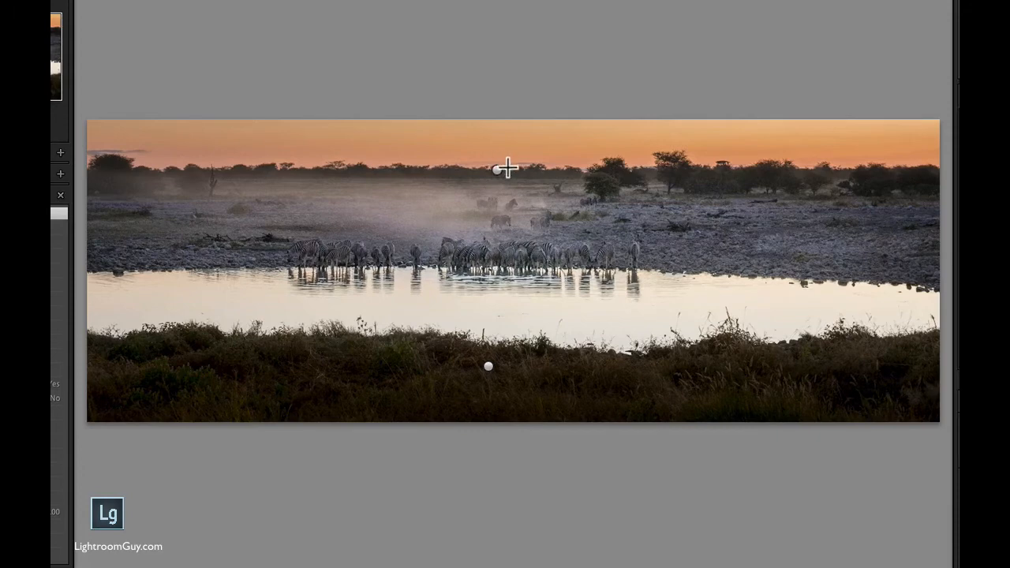
{"action": "left_click", "coordinate": [499, 172]}
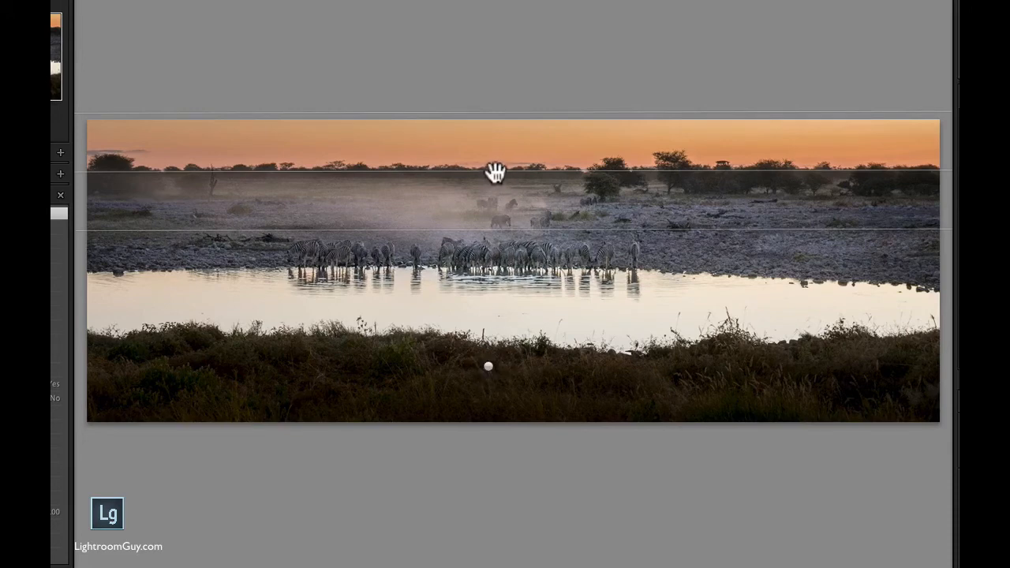
{"action": "left_click_drag", "start_coordinate": [495, 172], "coordinate": [498, 212]}
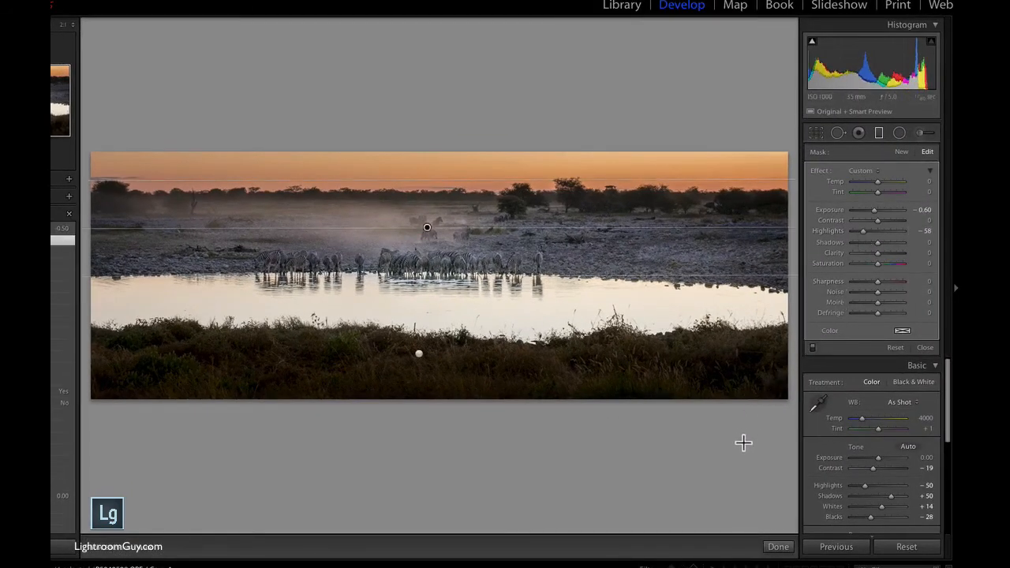
{"action": "left_click", "coordinate": [778, 547]}
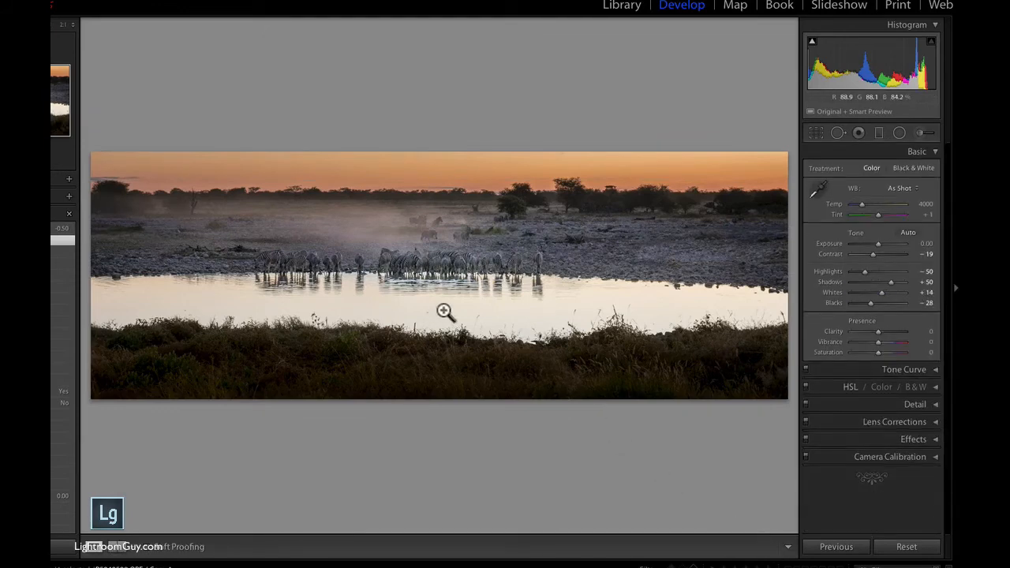
- Inspect the zebras at full magnification, set the whole photo's Exposure to -0.55 and return to the full view
{"action": "left_click", "coordinate": [439, 266]}
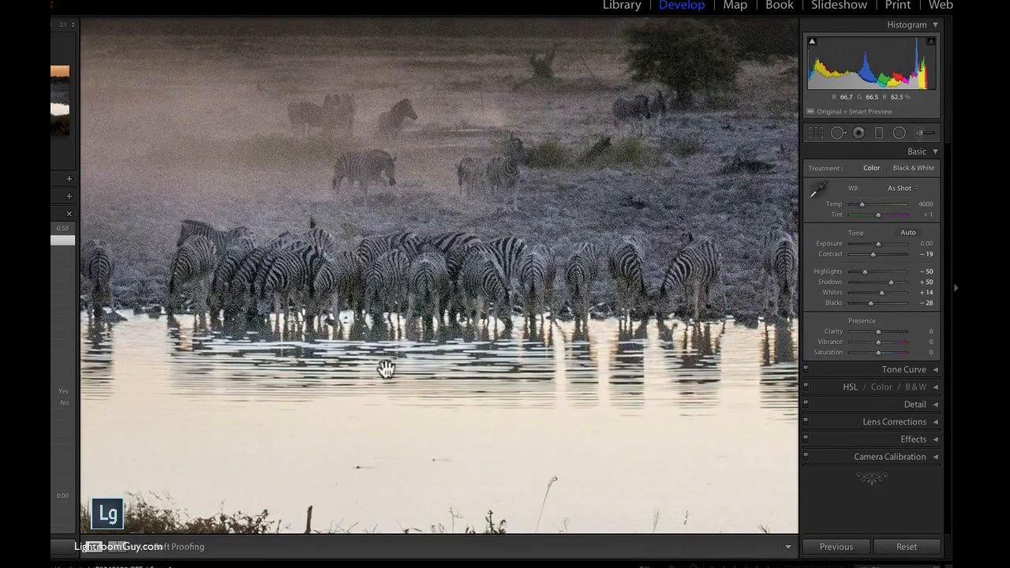
{"action": "left_click_drag", "start_coordinate": [583, 314], "coordinate": [561, 289]}
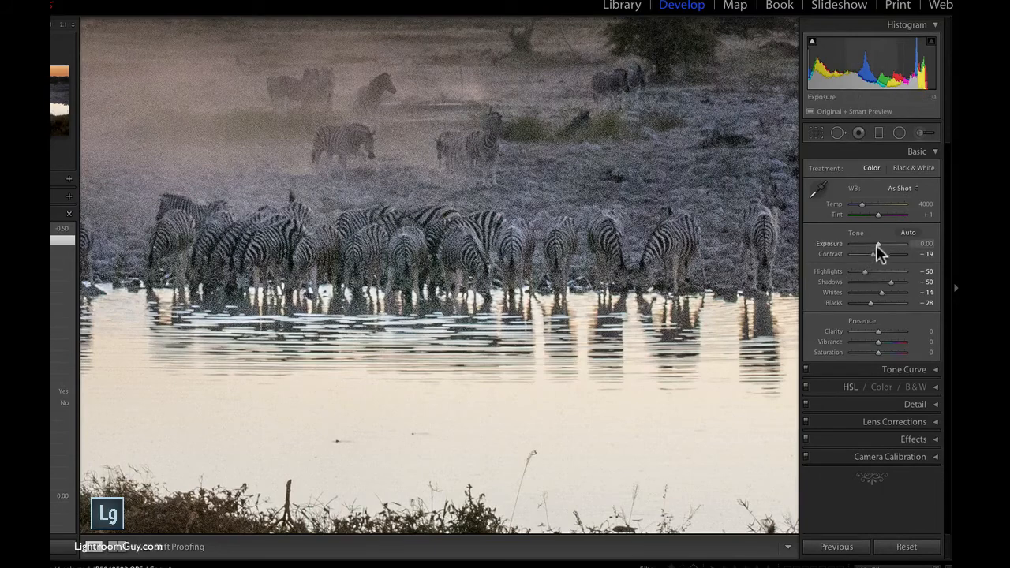
{"action": "left_click_drag", "start_coordinate": [878, 243], "coordinate": [874, 242]}
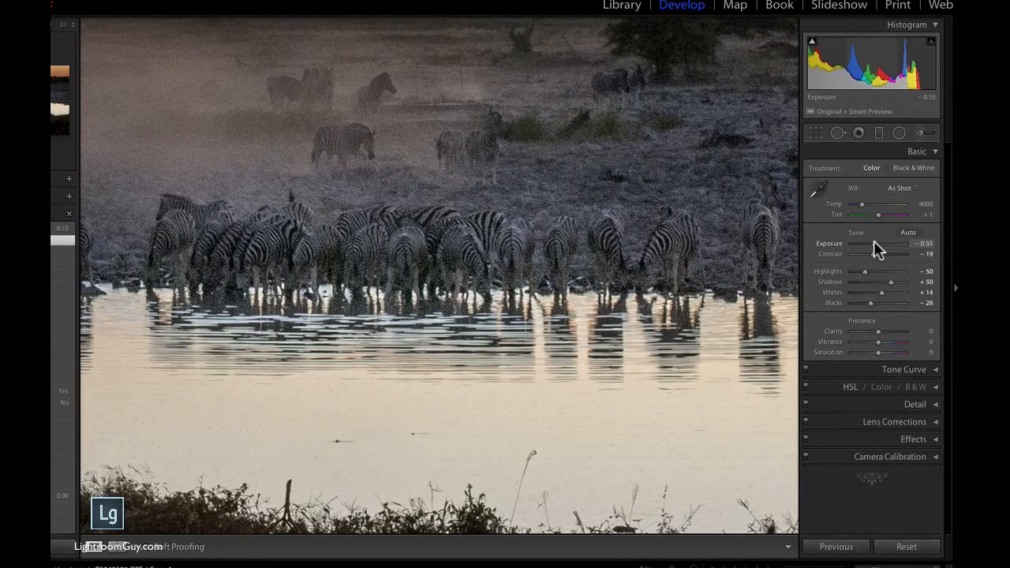
{"action": "left_click", "coordinate": [457, 303]}
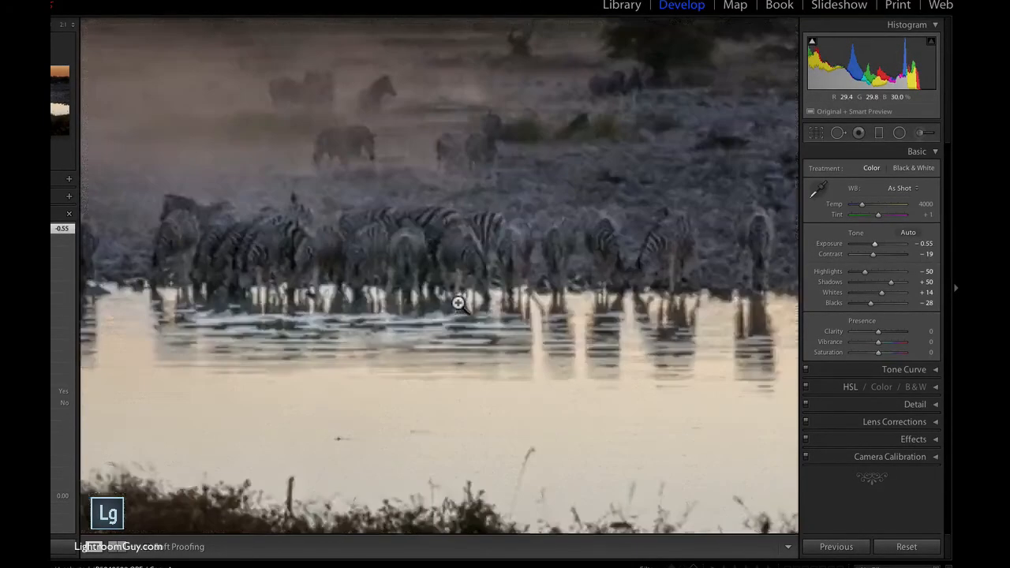
{"action": "left_click", "coordinate": [457, 303]}
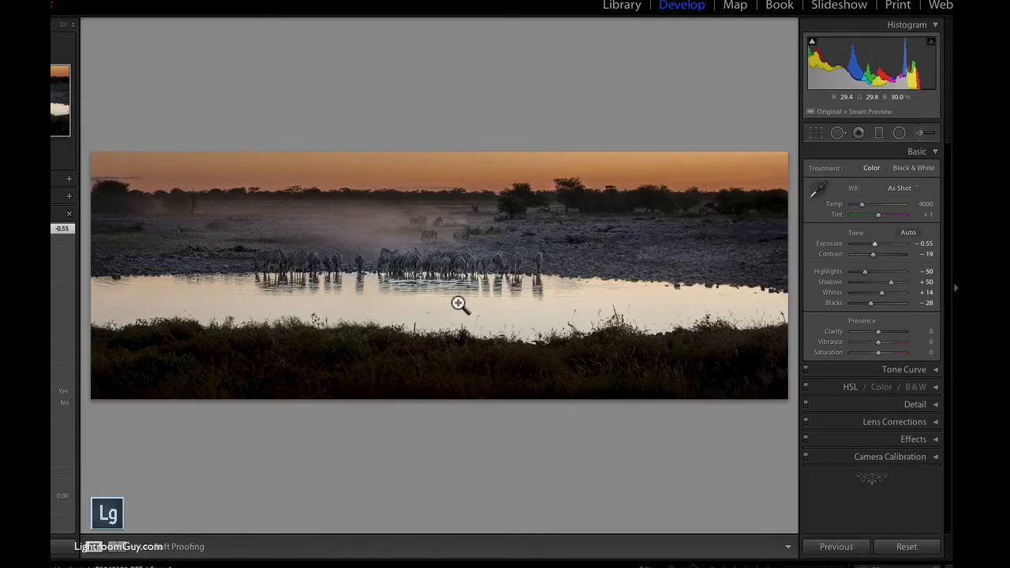
- Warm the white balance to a Temp of 5028 and show the finished photo full screen
{"action": "key", "text": "shift+super+z"}
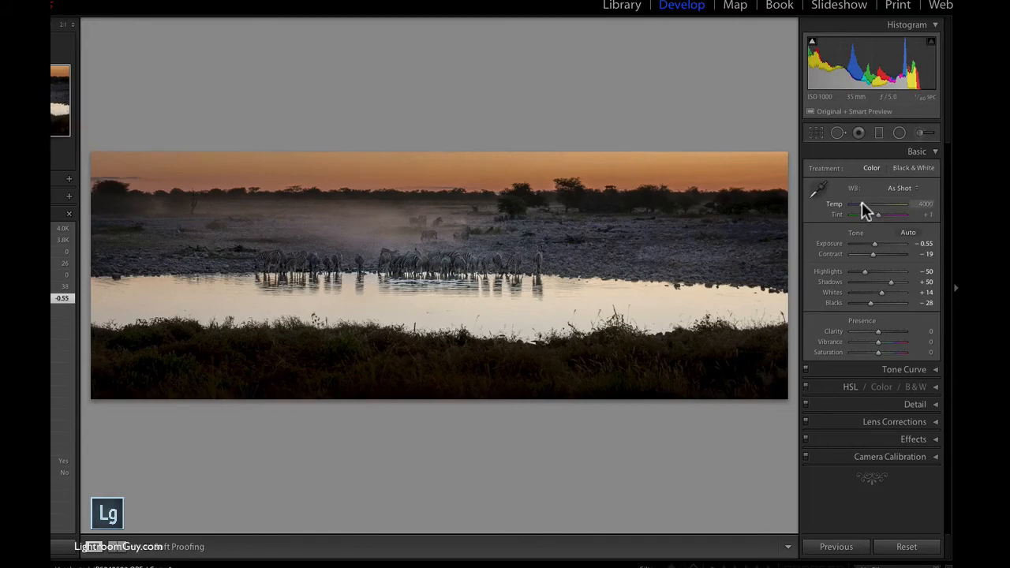
{"action": "left_click_drag", "start_coordinate": [861, 203], "coordinate": [867, 204]}
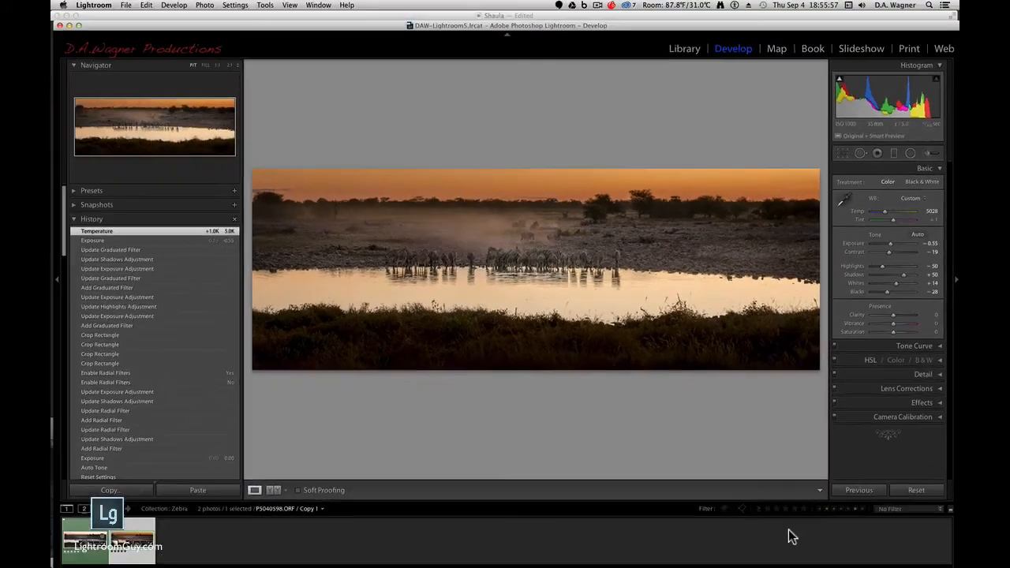
{"action": "key", "text": "f"}
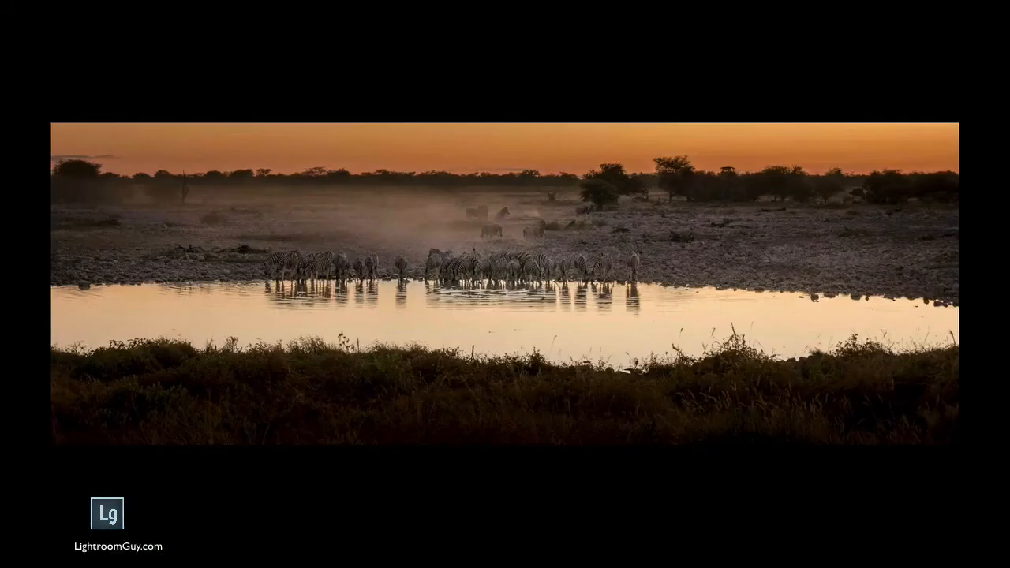